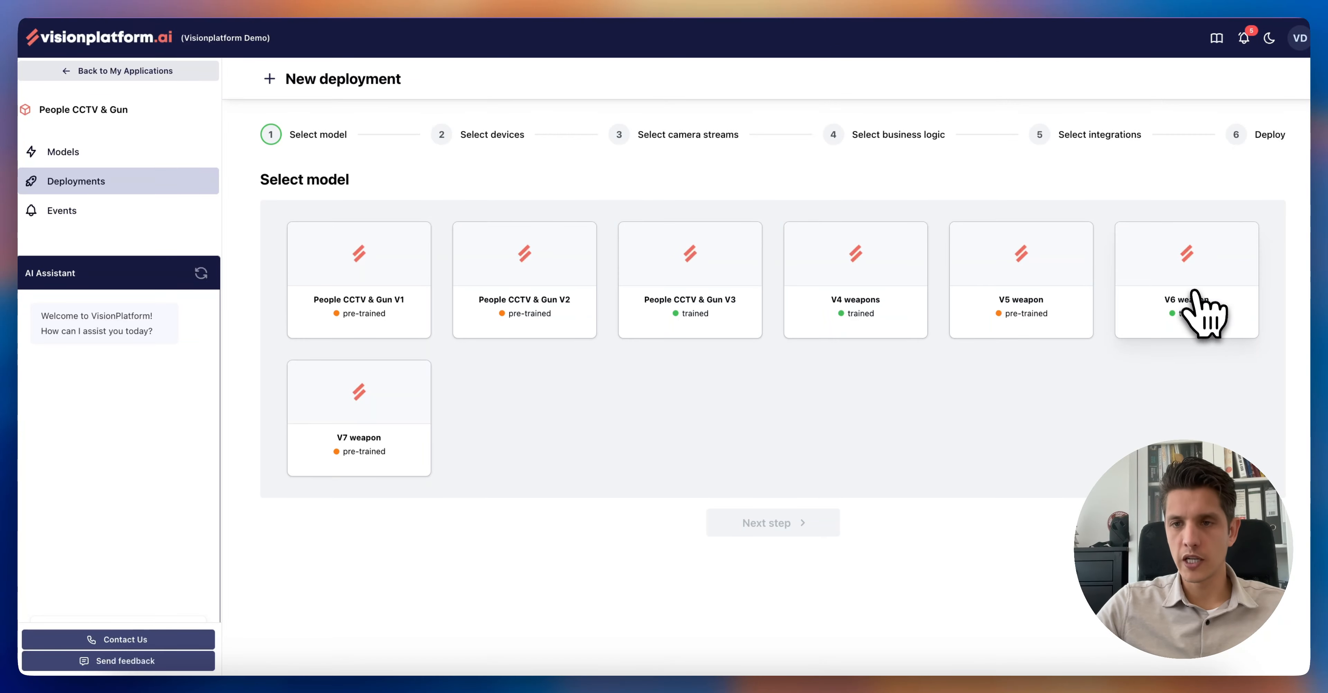
# Choose the trained V6 weapon model for the deployment and select the online office jetson as its device
pyautogui.click(1196, 307)
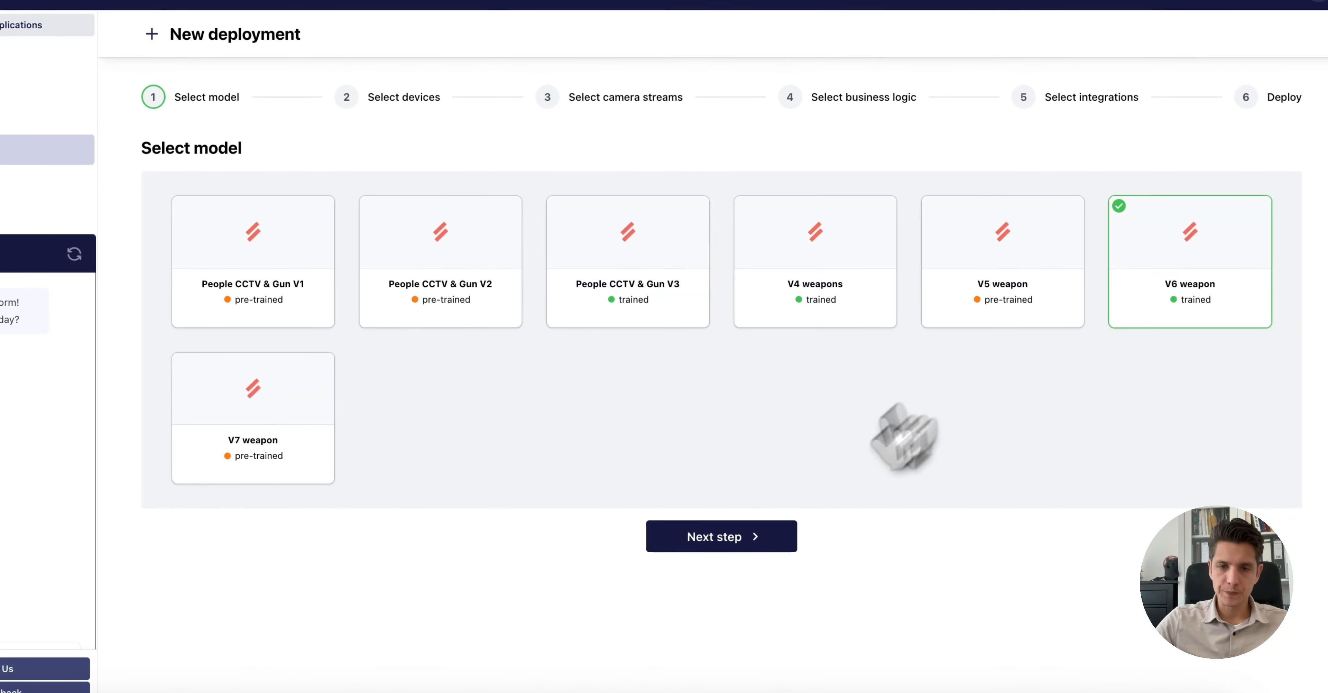
pyautogui.click(777, 553)
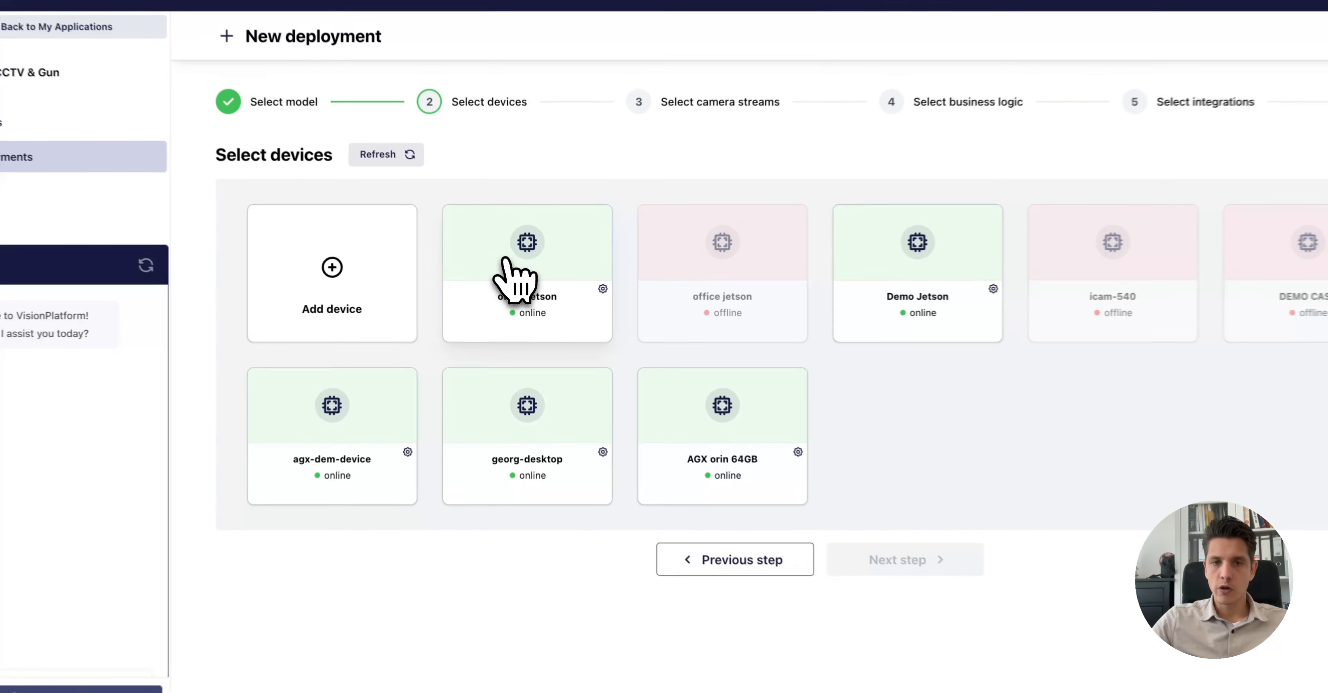
pyautogui.click(508, 286)
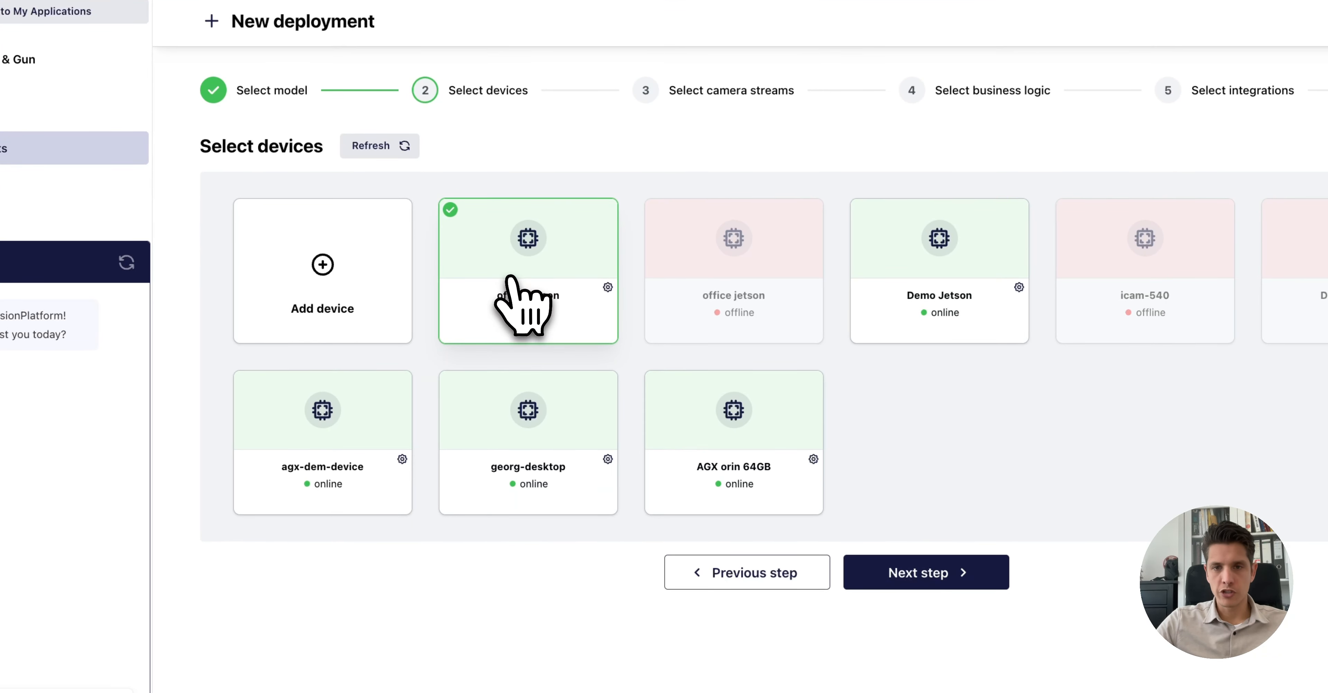
# Try adding Demo Jetson, georg-desktop, agx-dem-device and AGX orin 64GB to the device selection, and deselect them again
pyautogui.click(918, 262)
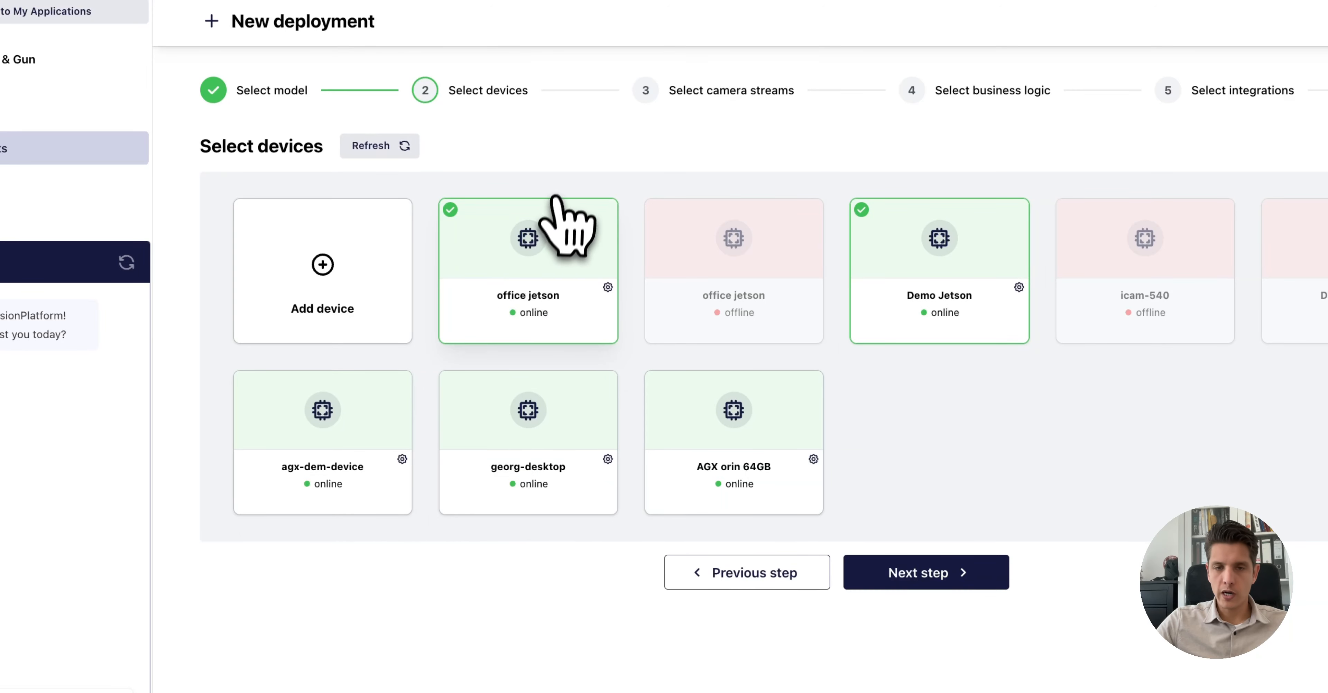
pyautogui.click(488, 392)
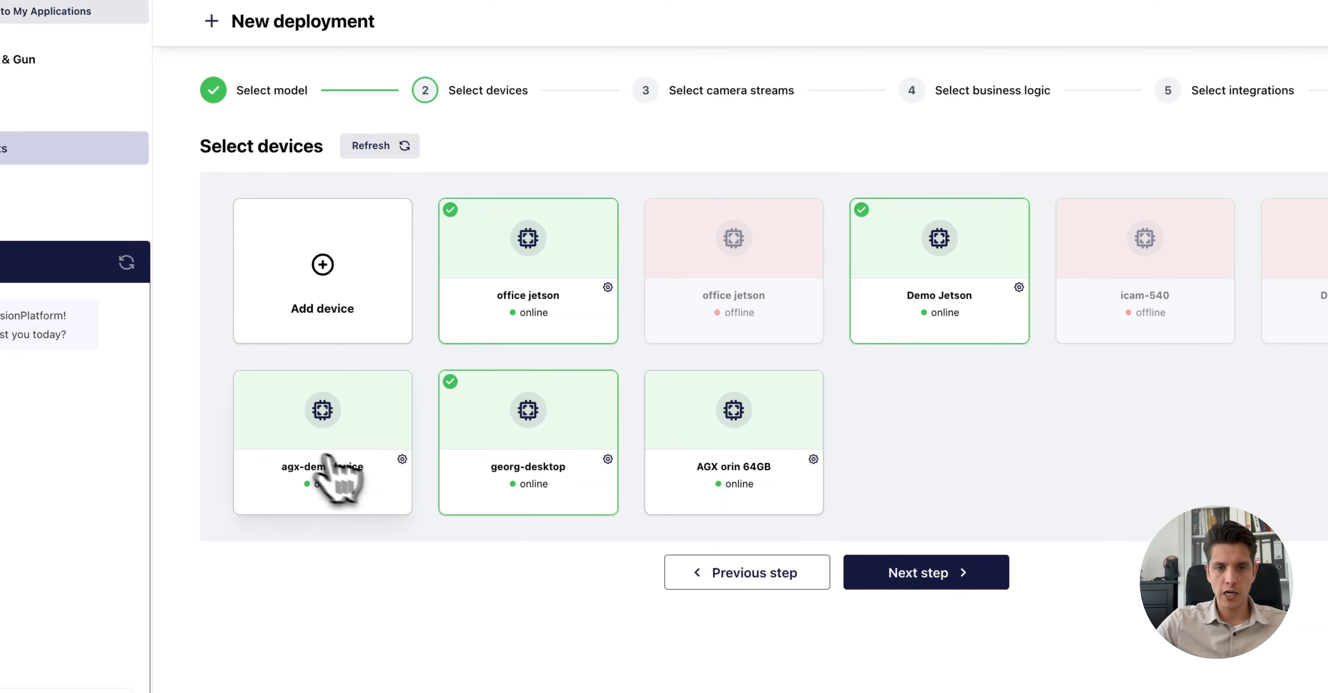
pyautogui.click(330, 477)
pyautogui.click(680, 477)
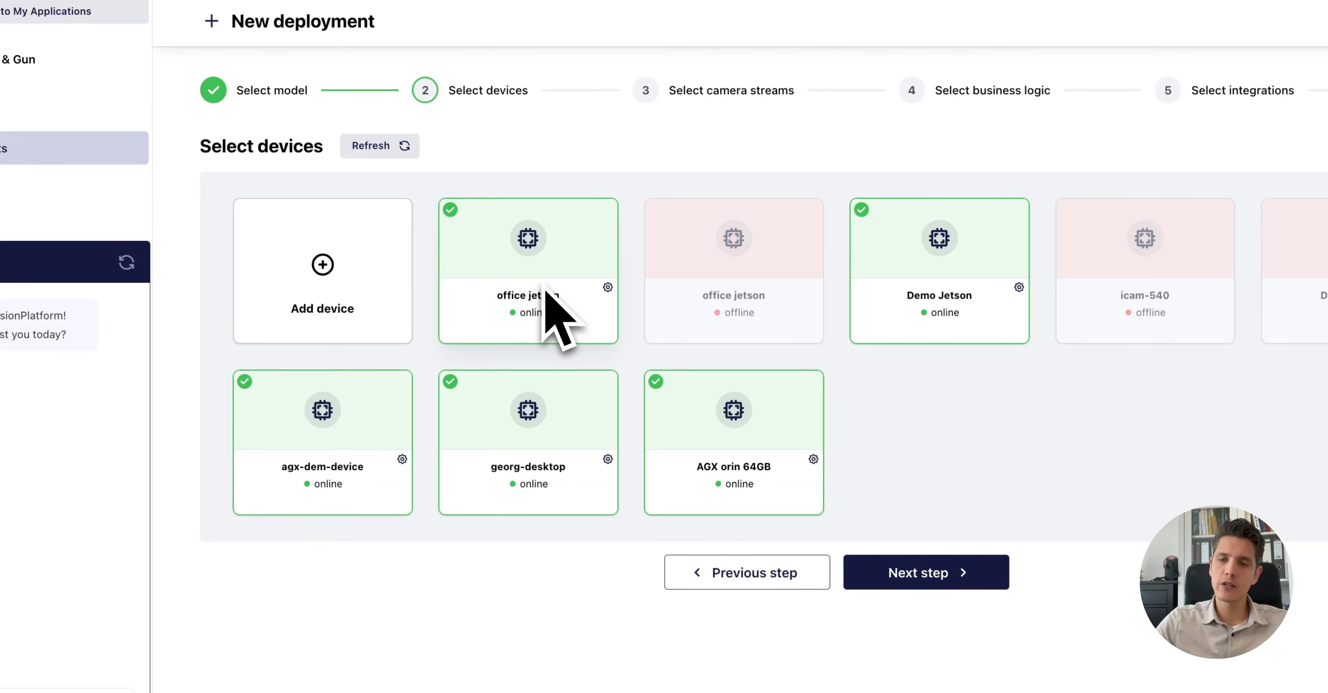
pyautogui.click(522, 463)
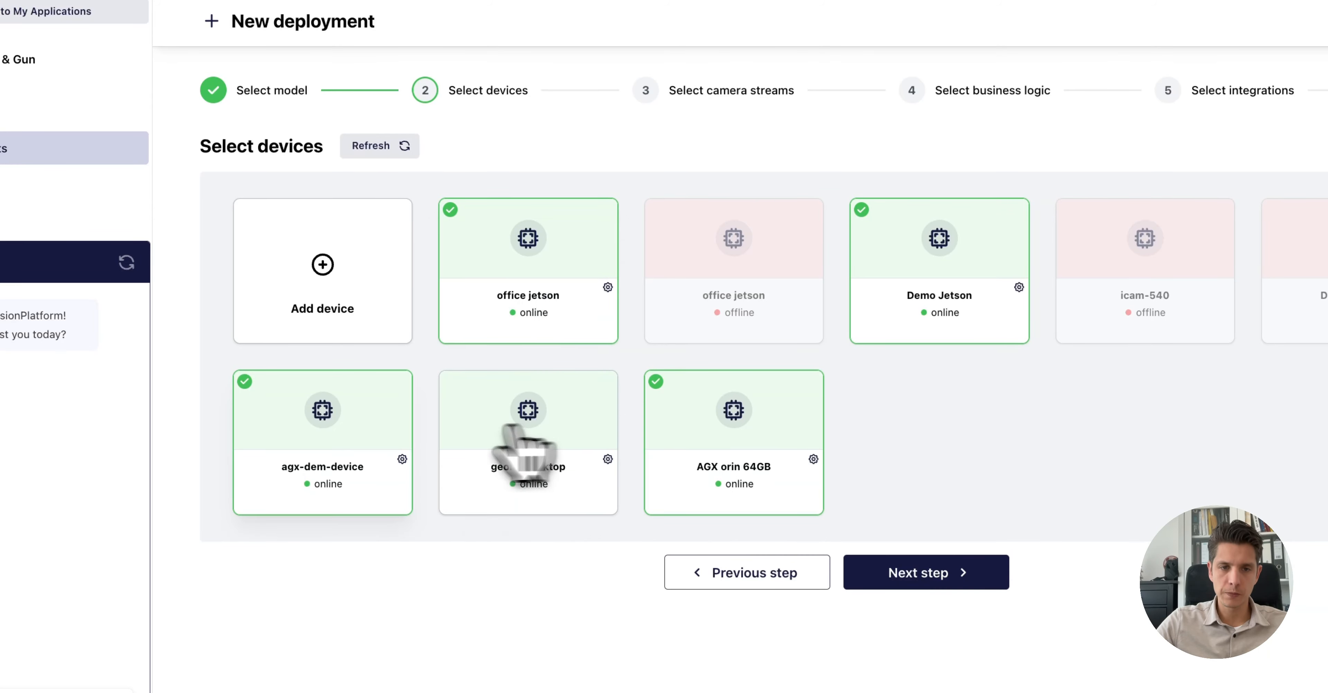
pyautogui.click(371, 443)
pyautogui.click(691, 449)
pyautogui.click(871, 319)
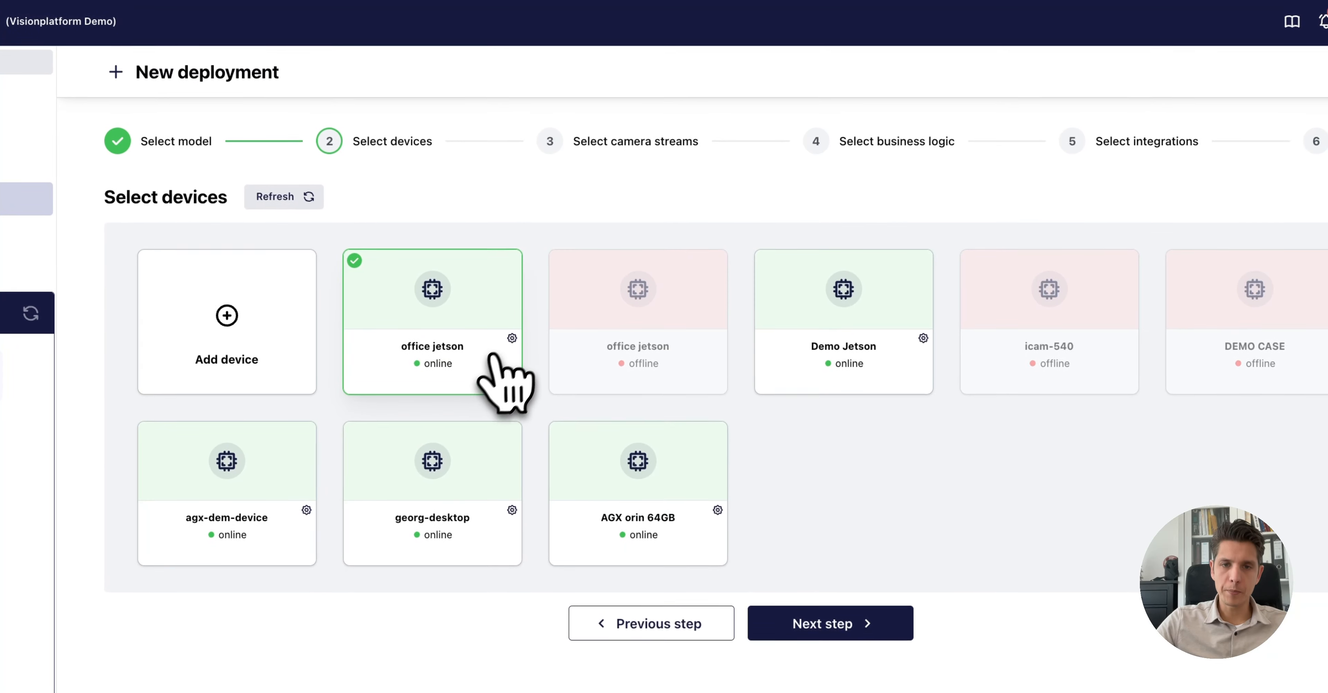
# Check the device client version and update status in the selected office jetson's settings, and close the settings
pyautogui.click(524, 332)
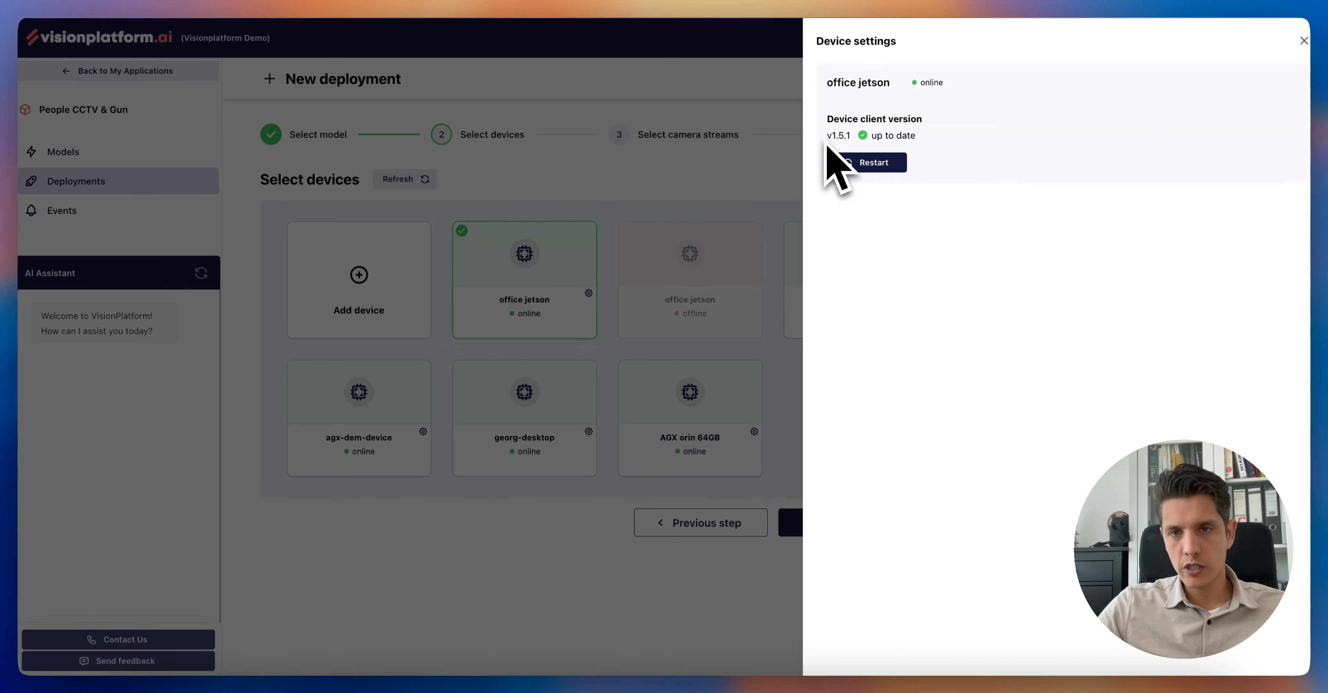
pyautogui.moveTo(827, 136); pyautogui.dragTo(851, 136)
pyautogui.click(888, 140)
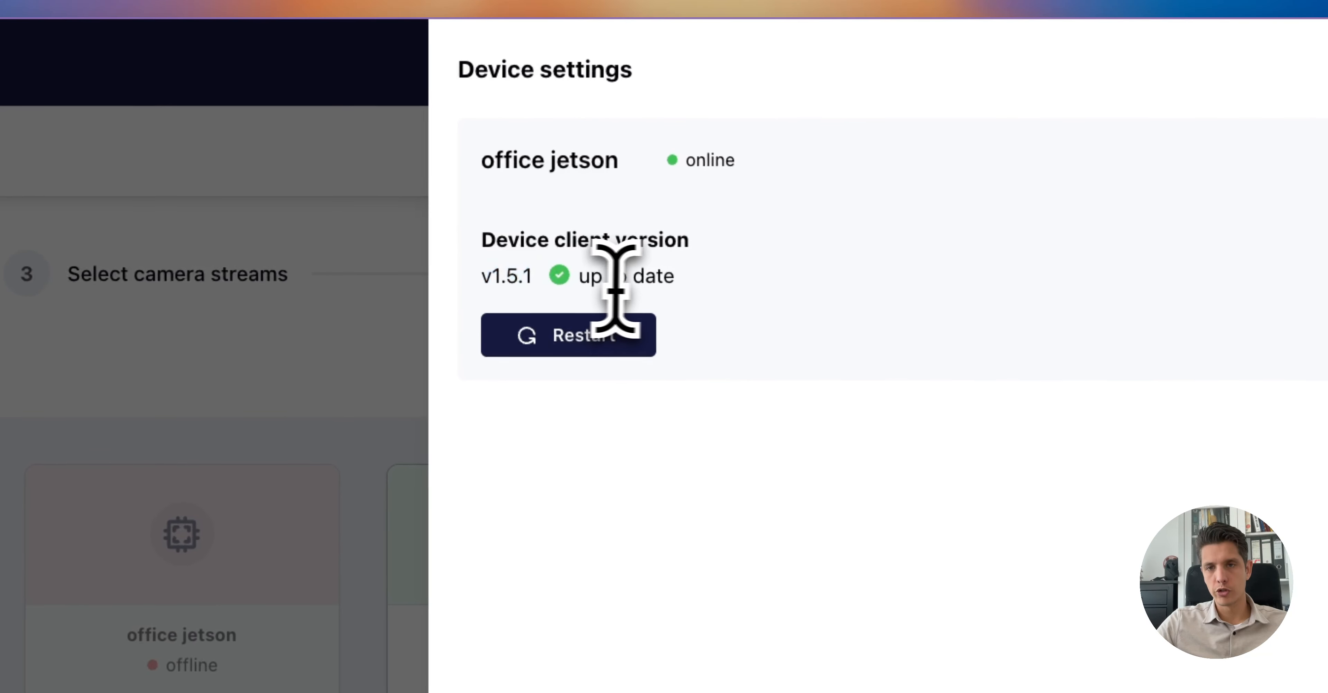
pyautogui.moveTo(701, 286); pyautogui.dragTo(527, 285)
pyautogui.click(522, 273)
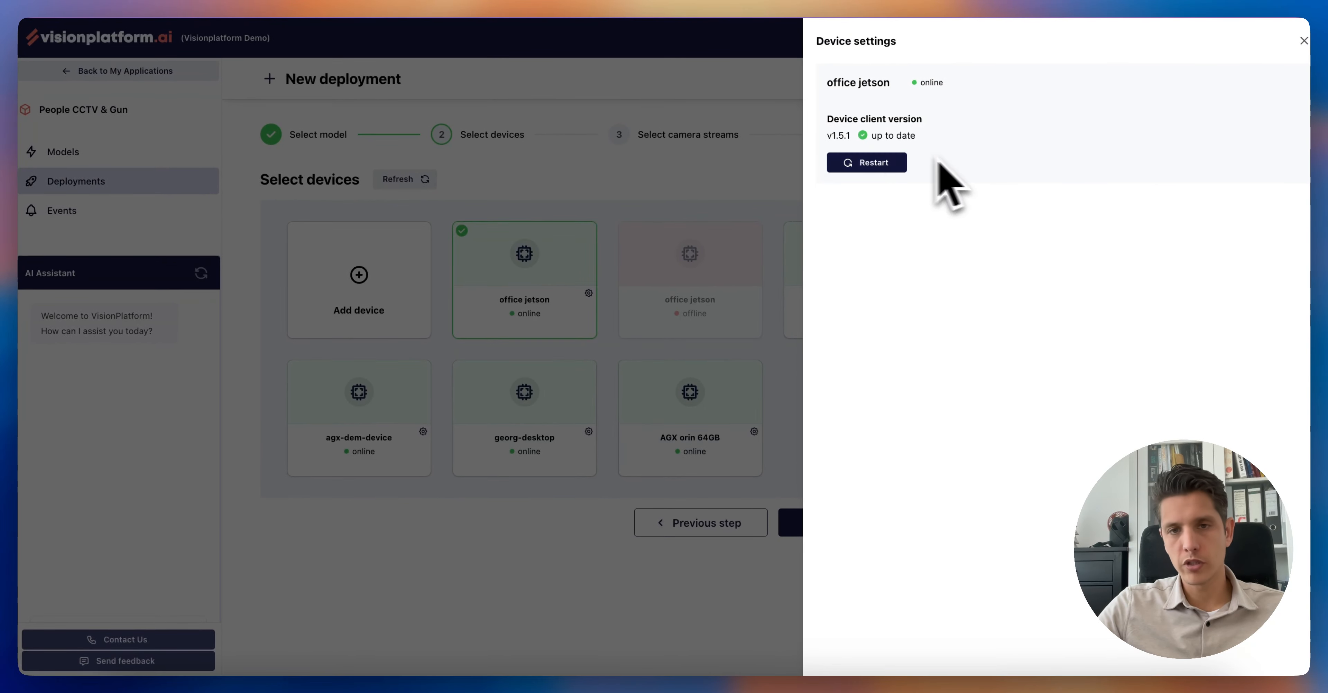
pyautogui.click(635, 180)
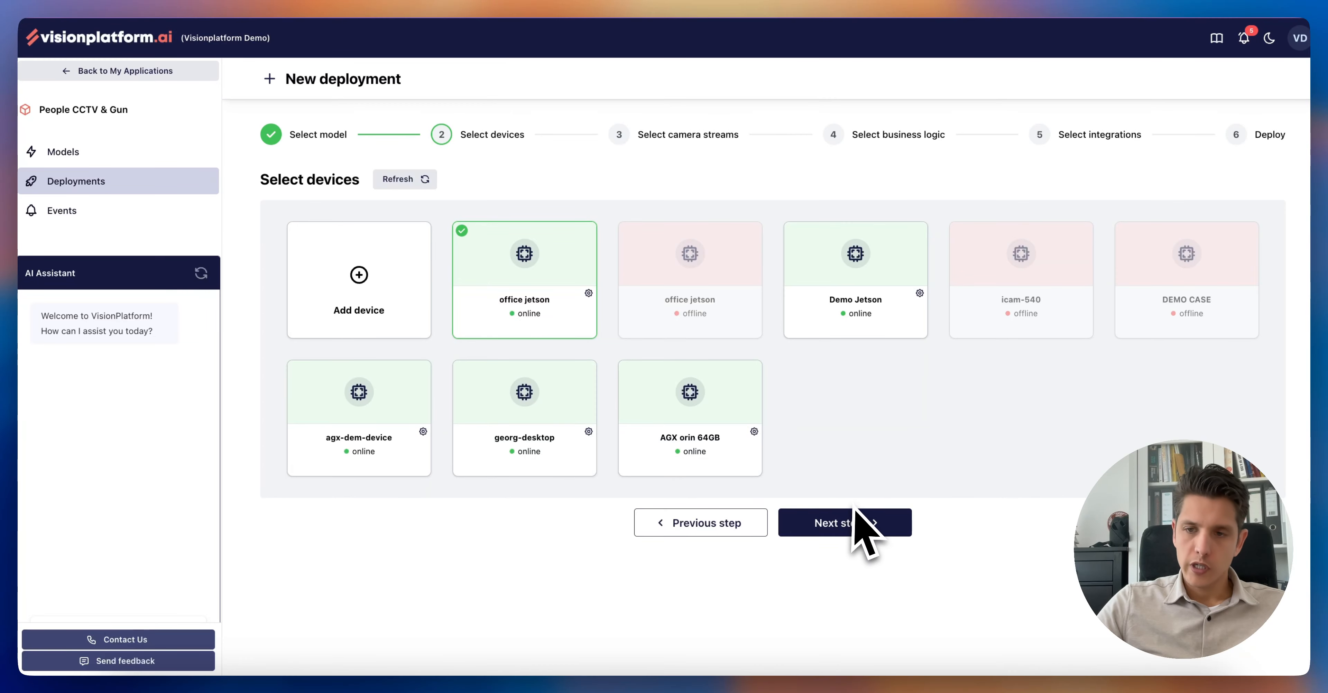
# Confirm the device selection and continue to the camera stream selection
pyautogui.click(862, 531)
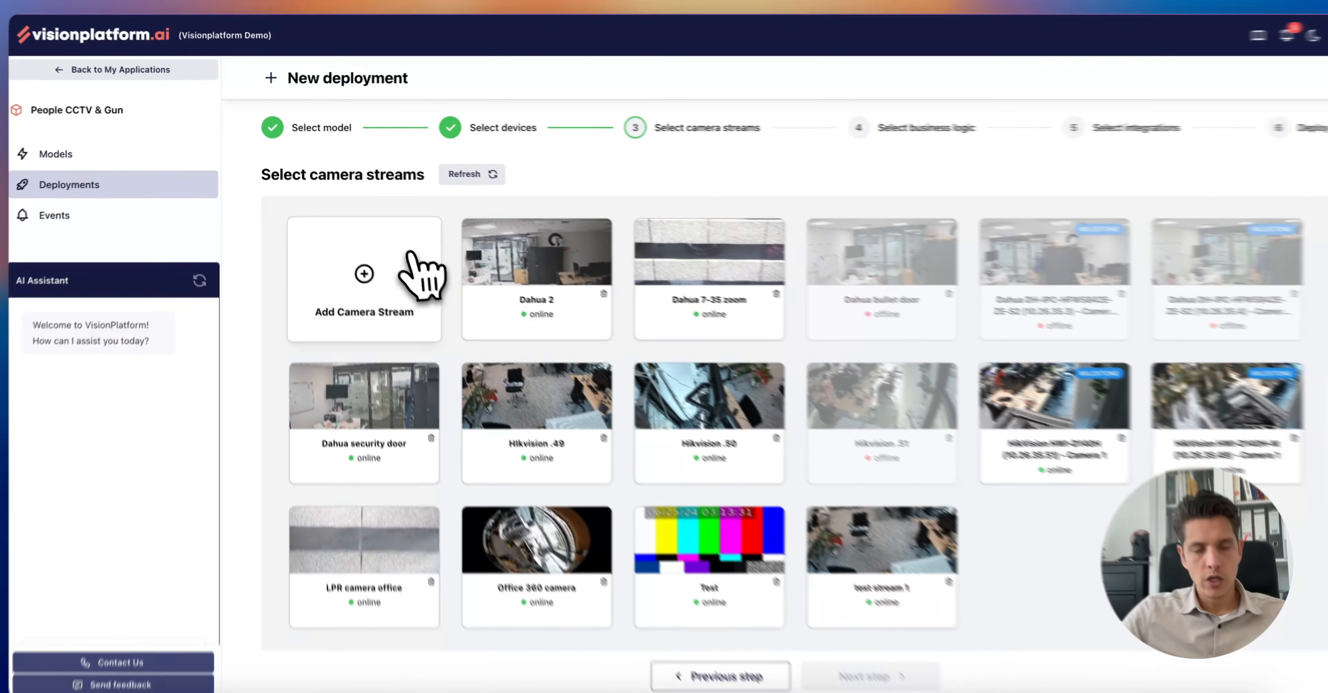
# Start adding a new camera stream named "Building office" on the office jetson device
pyautogui.click(415, 281)
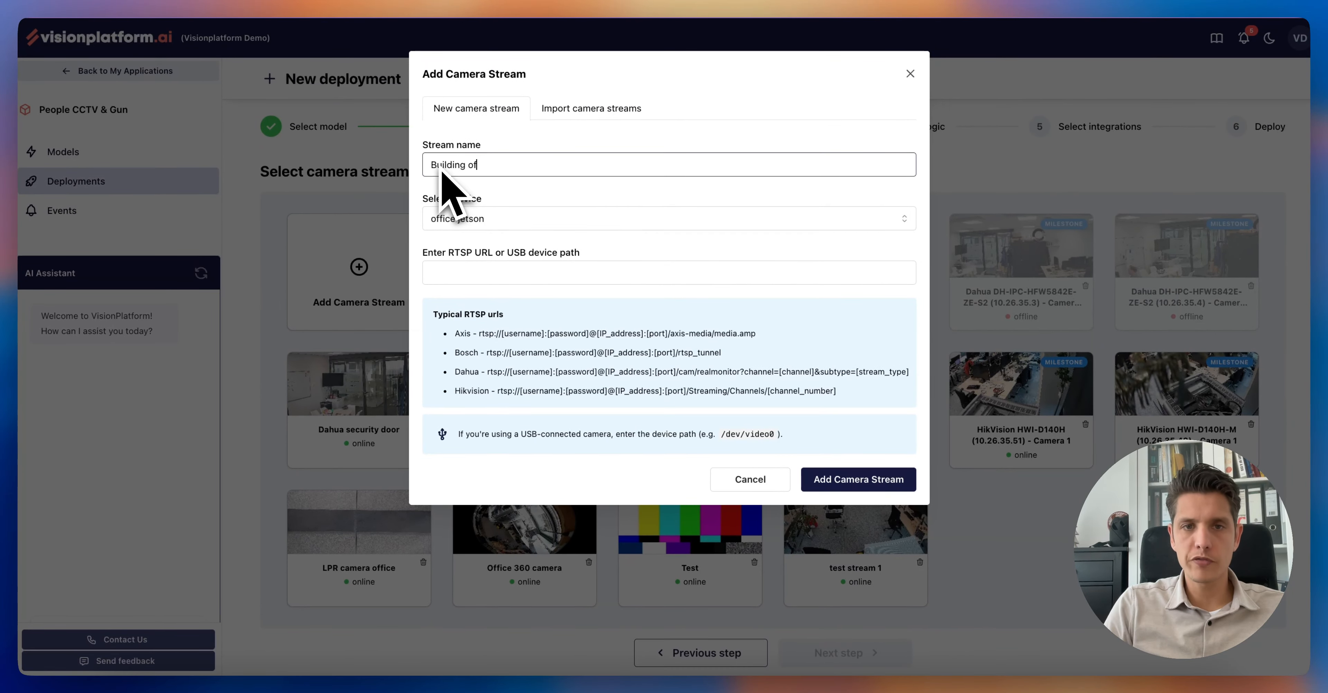
pyautogui.click(480, 268)
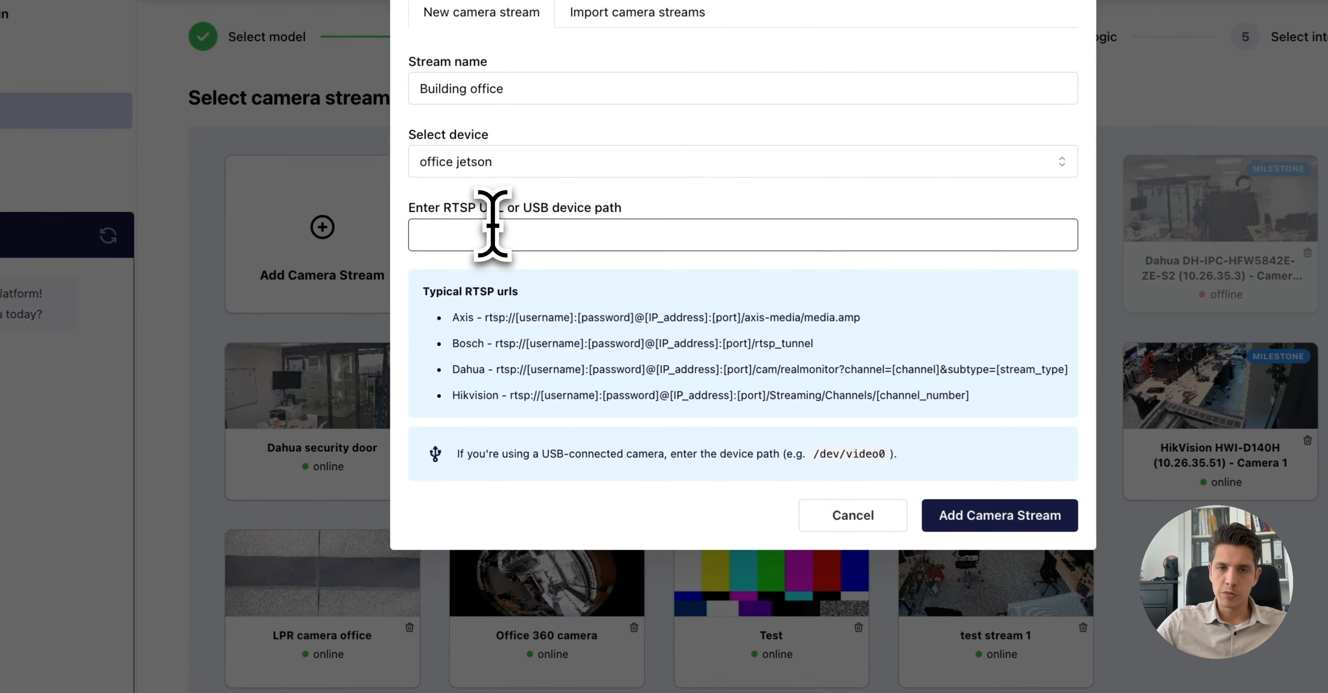
pyautogui.moveTo(518, 207); pyautogui.dragTo(620, 204)
pyautogui.click(625, 204)
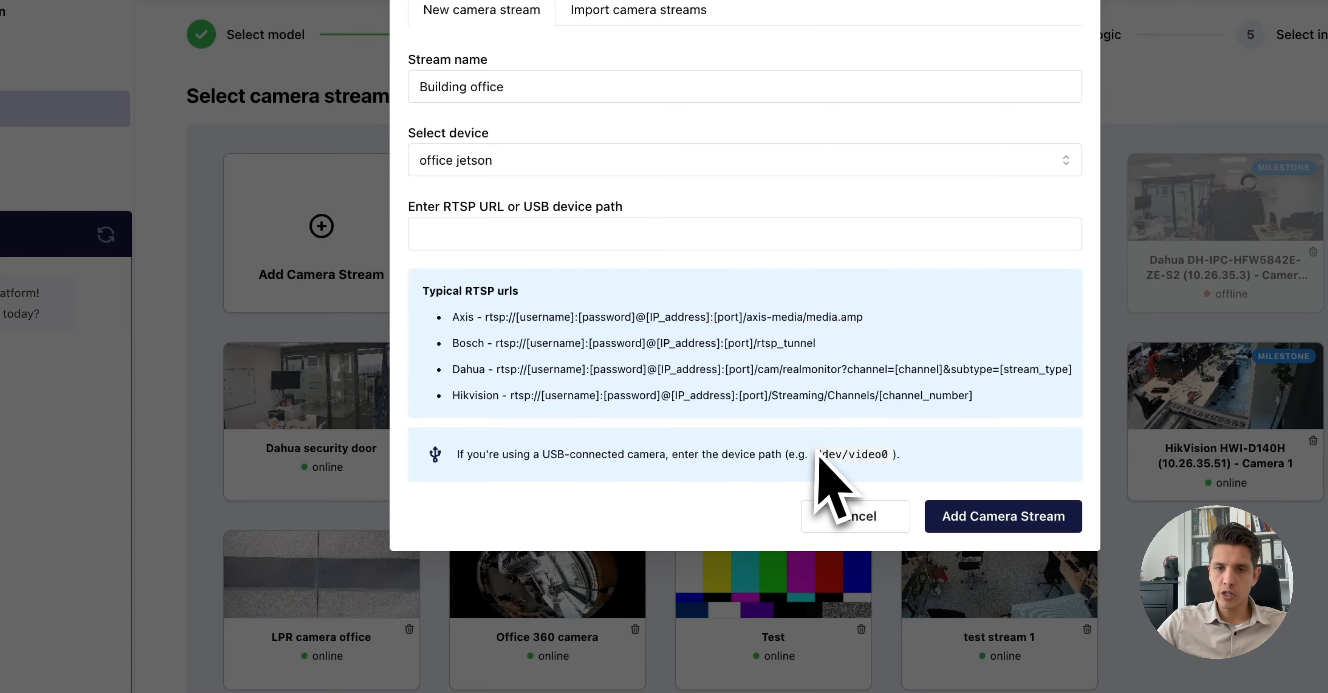
# Try the example path /dev/video0 as the new stream's USB device path, and clear it again
pyautogui.moveTo(815, 463); pyautogui.dragTo(884, 454)
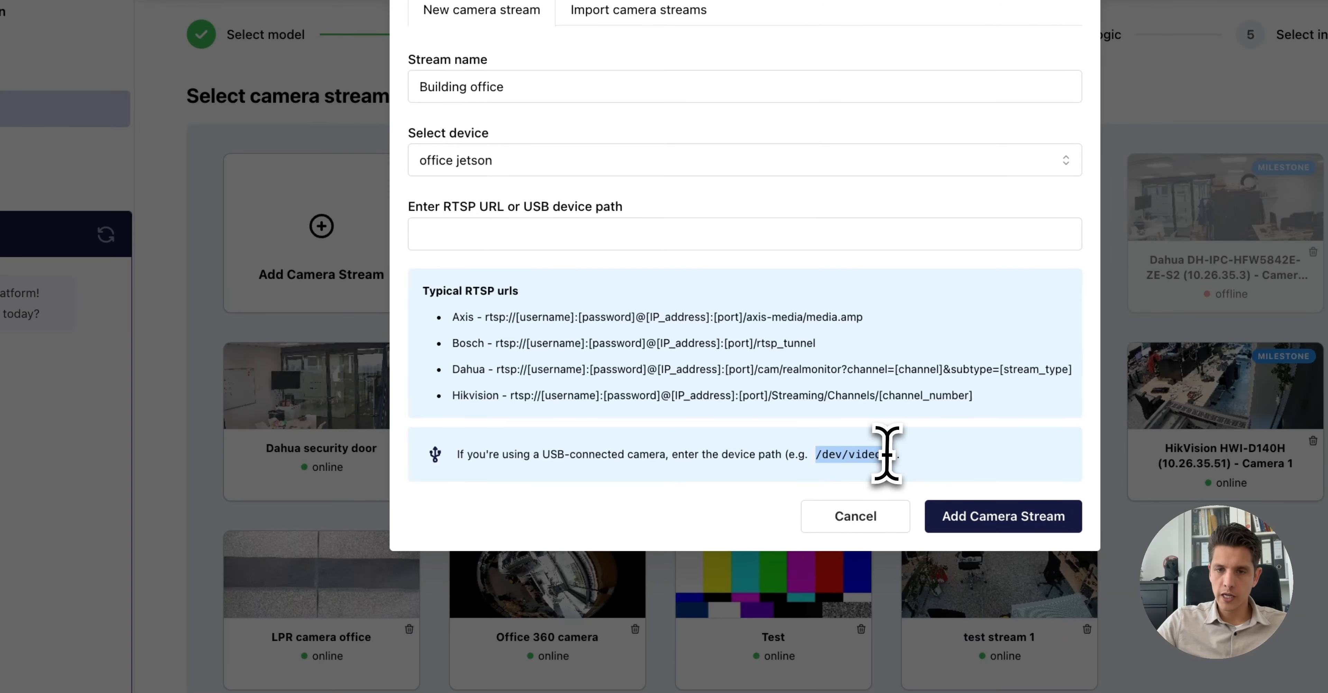
pyautogui.press('super+c')
pyautogui.click(433, 234)
pyautogui.press('super+v')
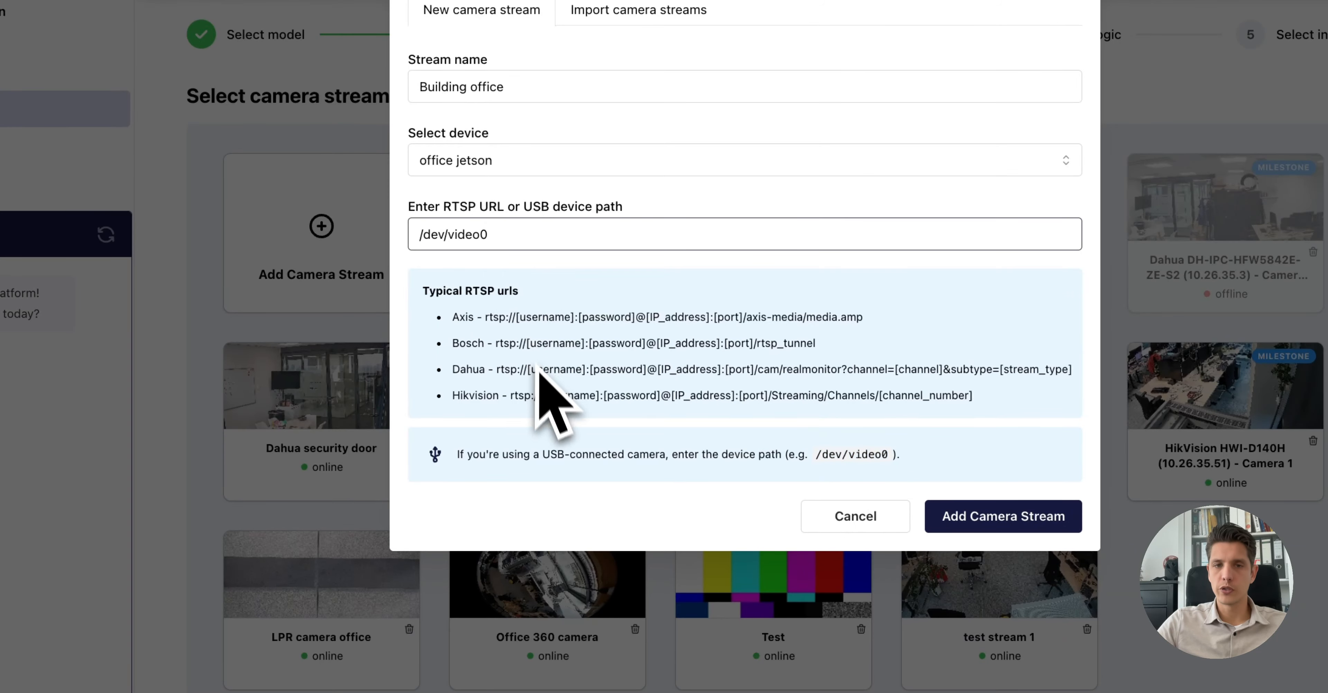
pyautogui.tripleClick(563, 237)
pyautogui.press('BackSpace')
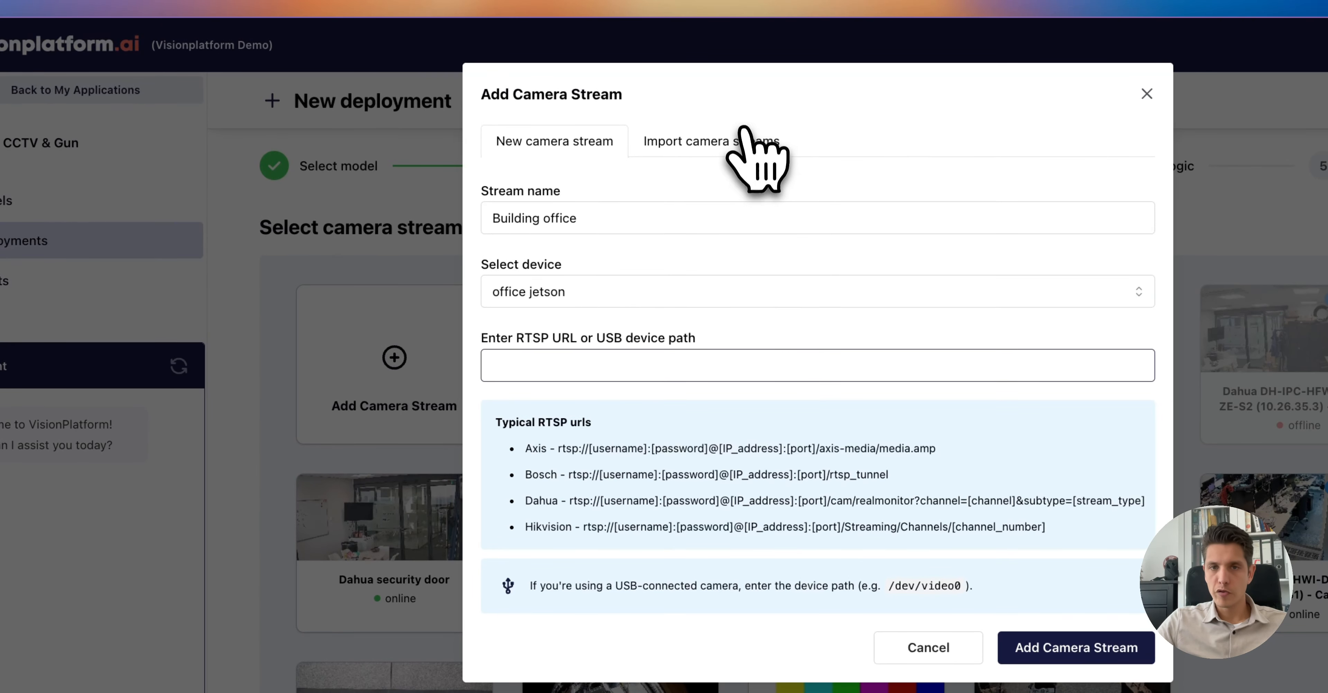
# Open the Milestone import form for camera streams, and close it without importing anything
pyautogui.click(742, 141)
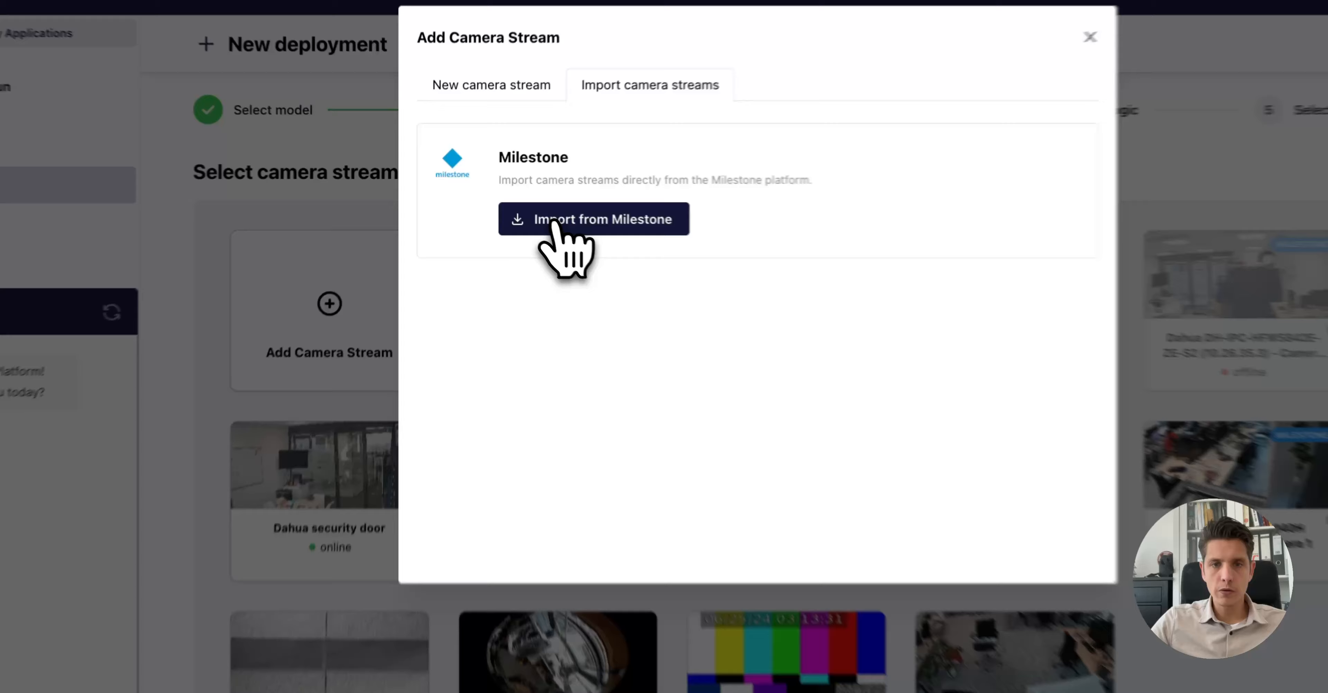
pyautogui.click(520, 206)
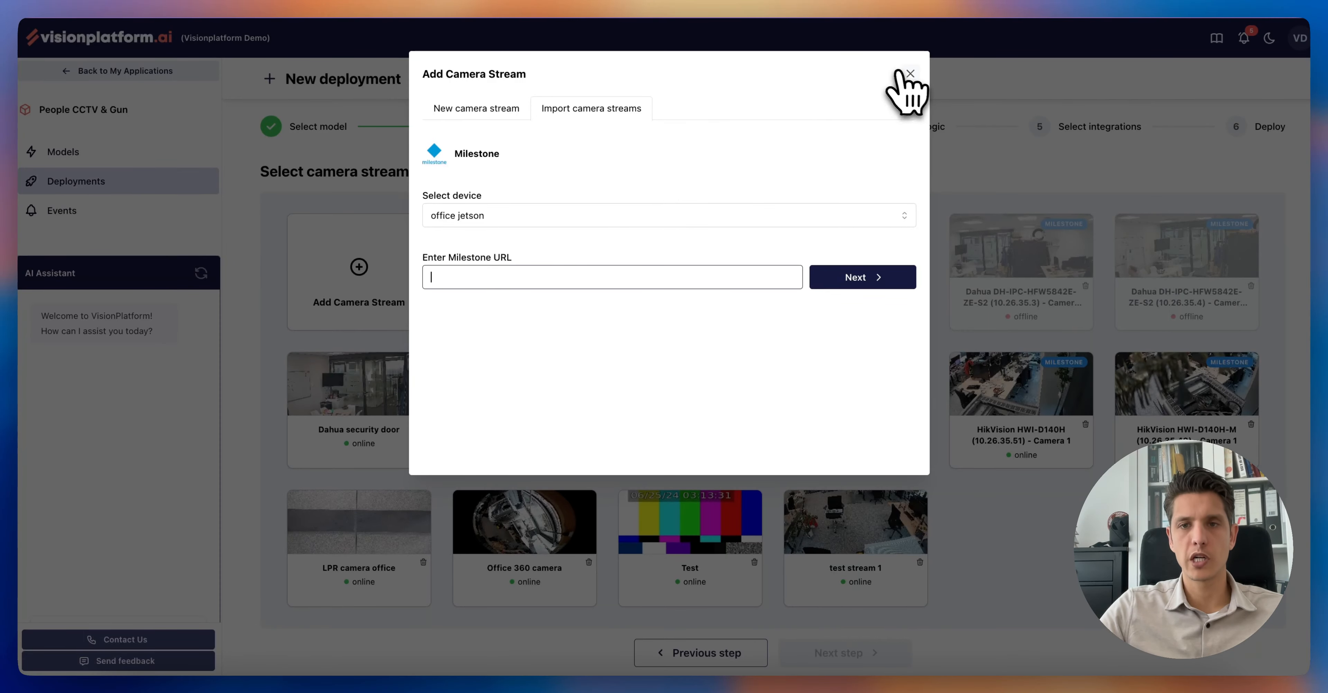
pyautogui.click(910, 74)
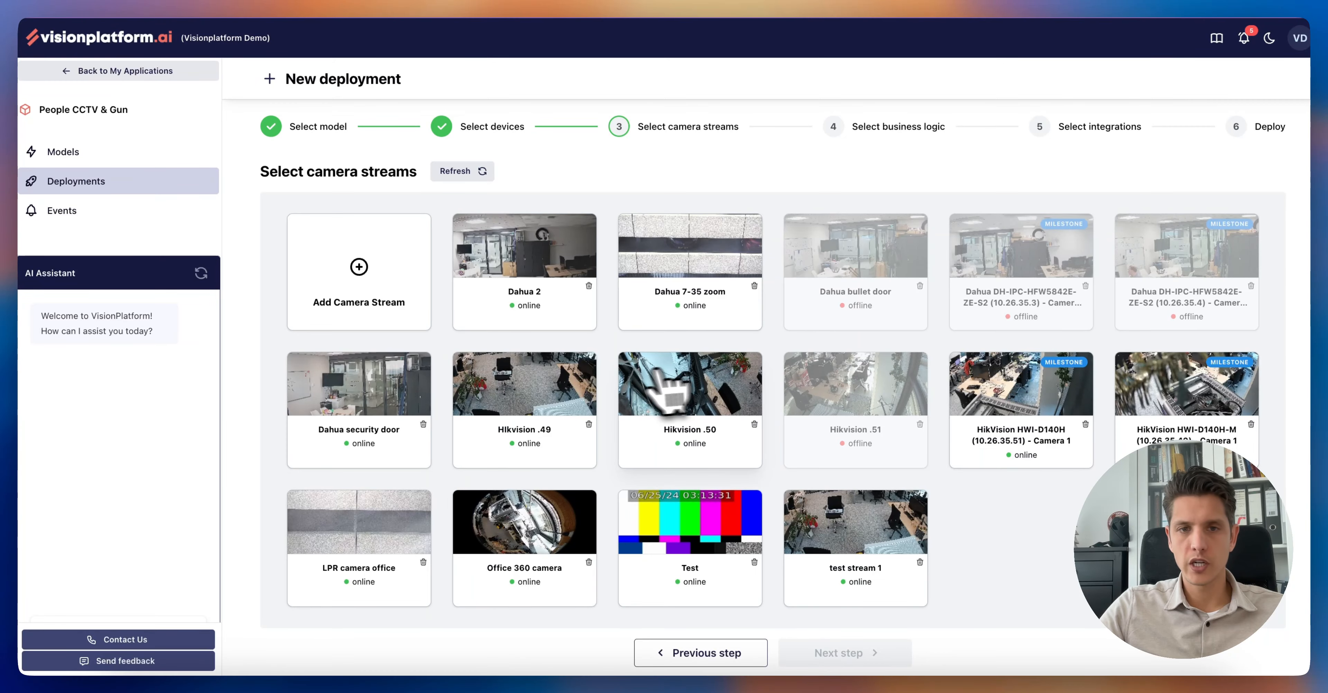
# Select the Dahua 2 camera stream and continue to the business logic selection
pyautogui.scroll(1, 511, 279)
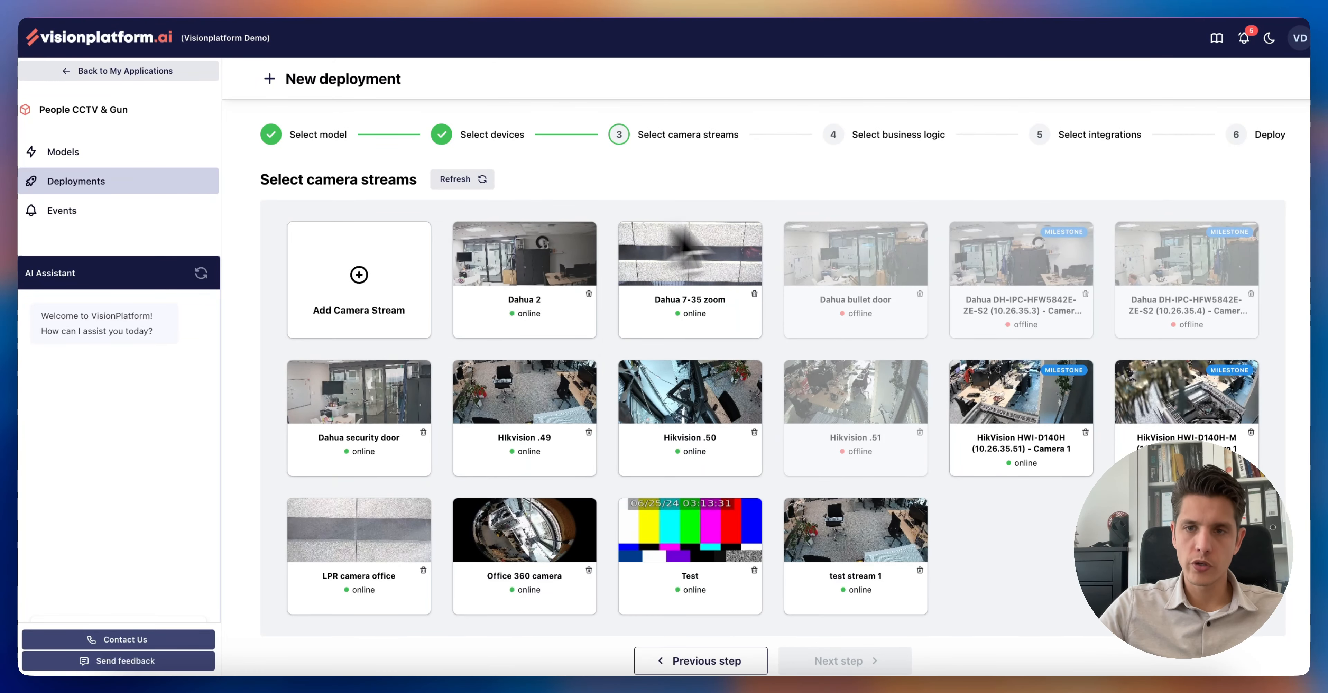
pyautogui.click(519, 281)
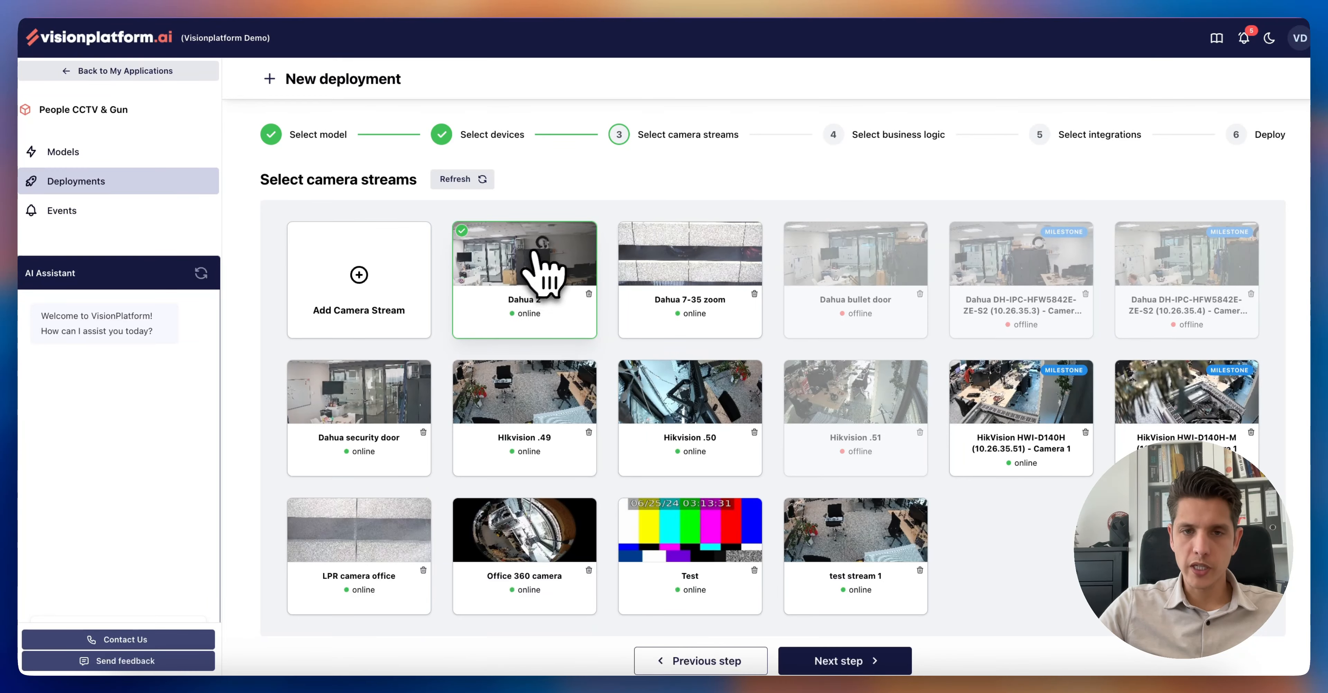
pyautogui.click(846, 670)
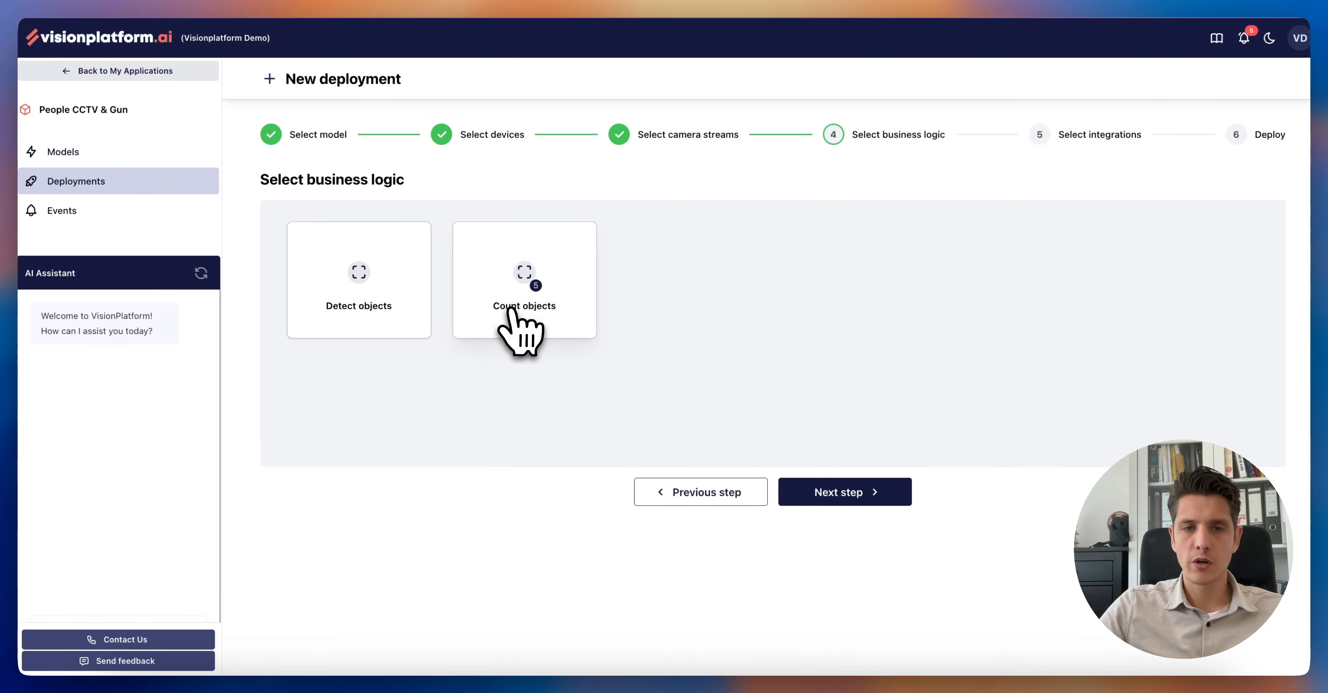
# Start Count objects for Dahua 2 and outline a four-sided region of interest around the glass door and dark cabinet
pyautogui.click(531, 306)
pyautogui.click(273, 150)
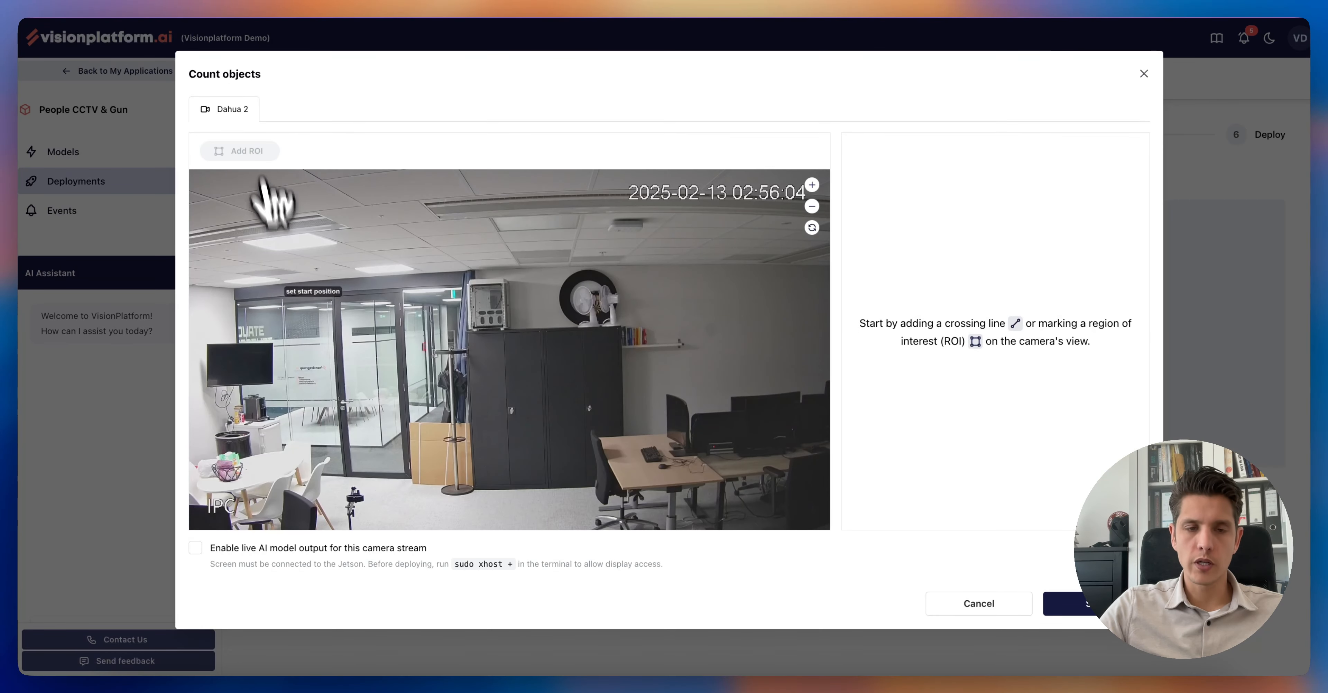
pyautogui.click(277, 500)
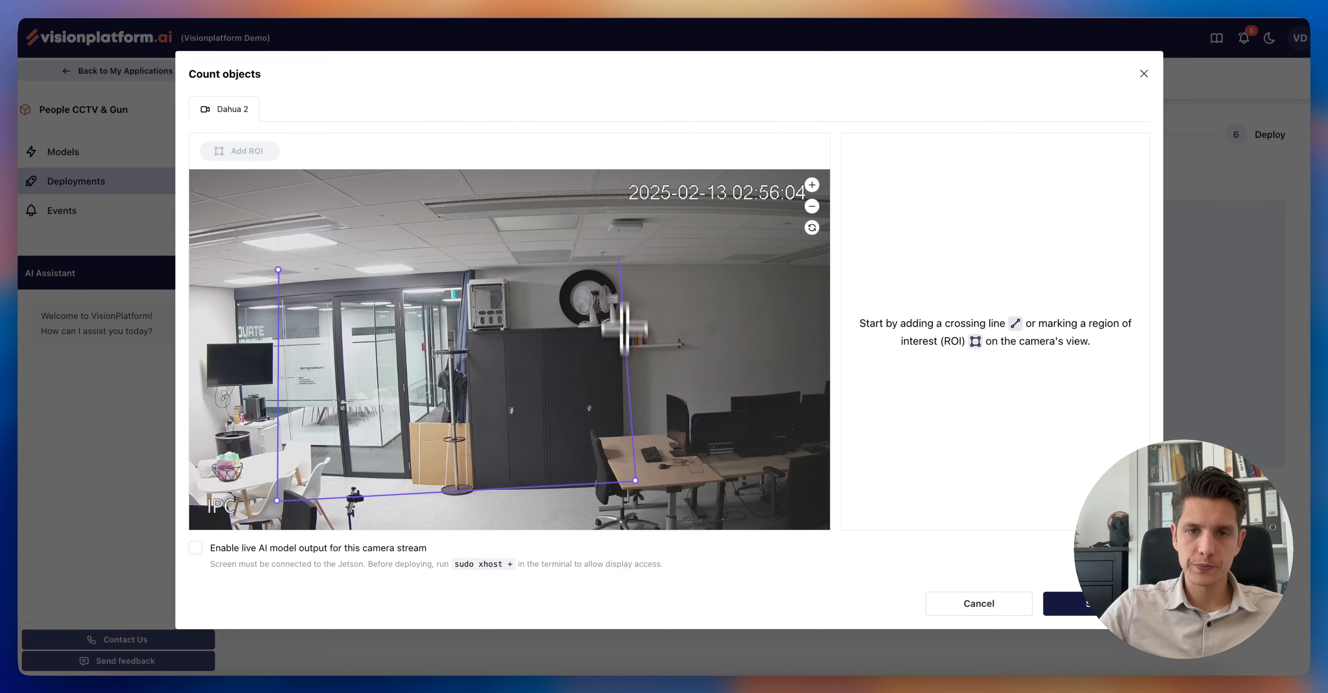
pyautogui.click(278, 270)
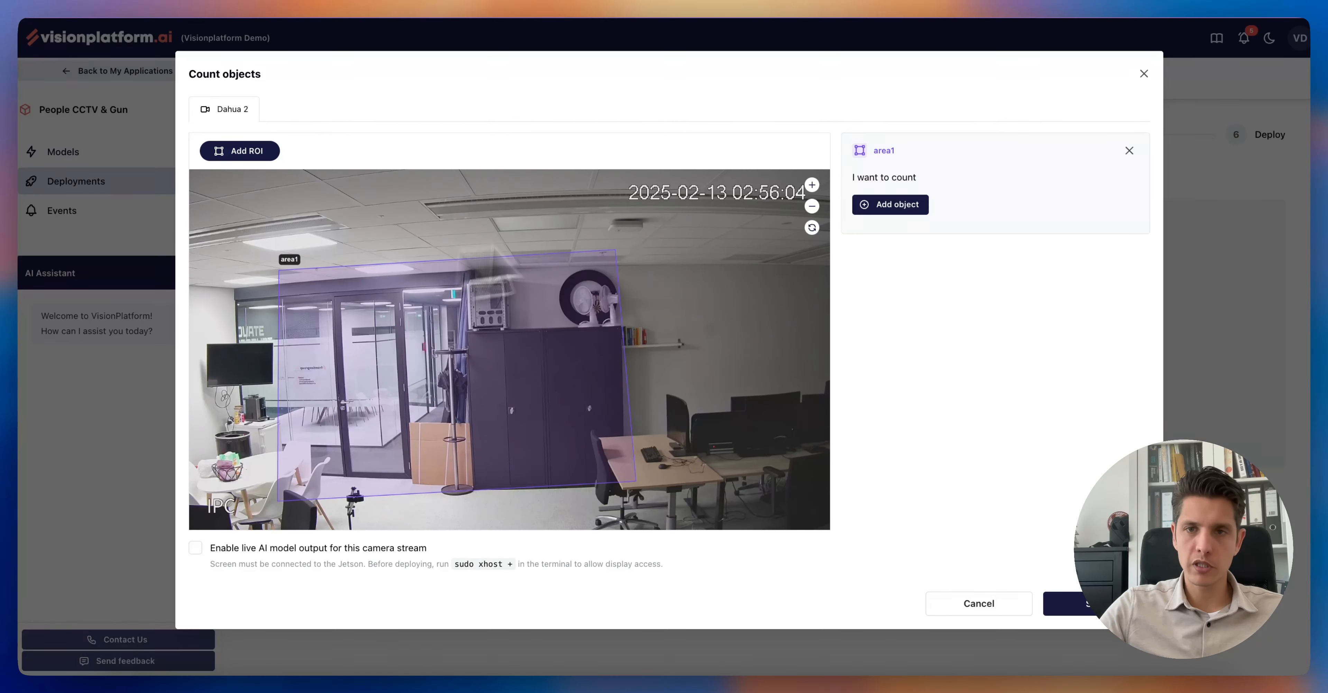
# Try counting PERSON with a value of 5 in the marked region, and cancel the object counting setup
pyautogui.click(909, 212)
pyautogui.click(882, 271)
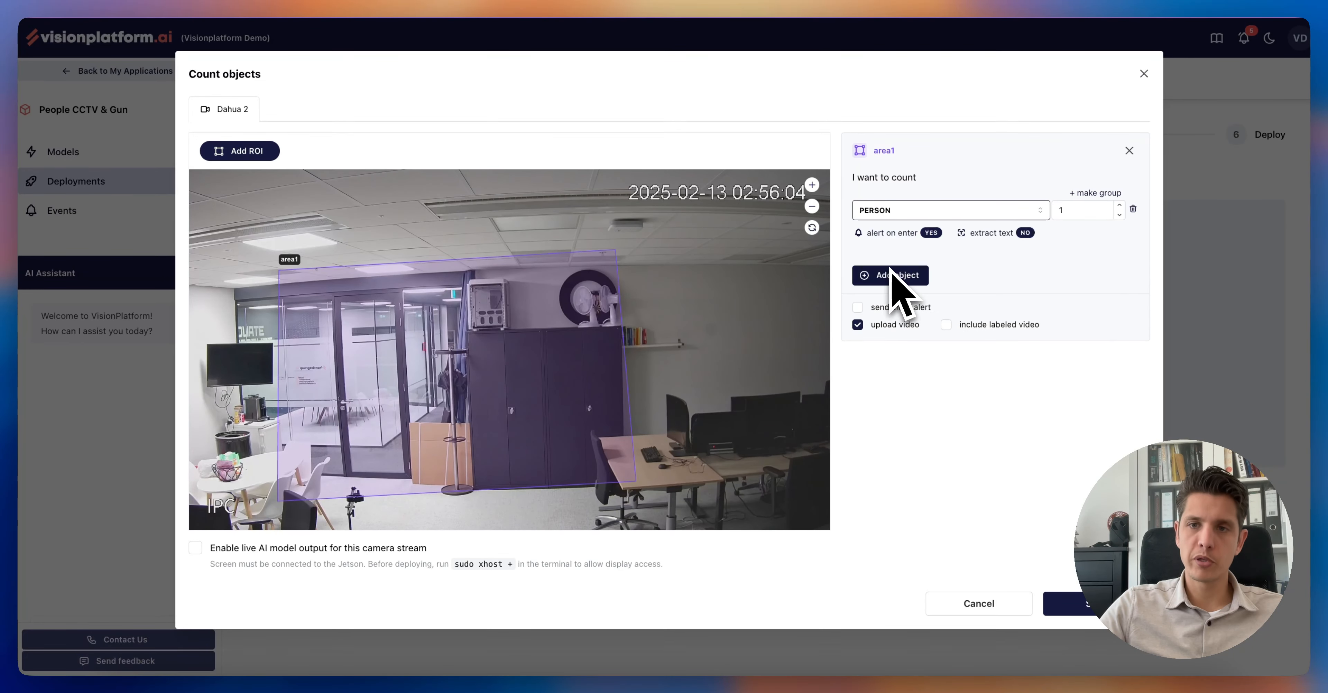
pyautogui.click(1112, 213)
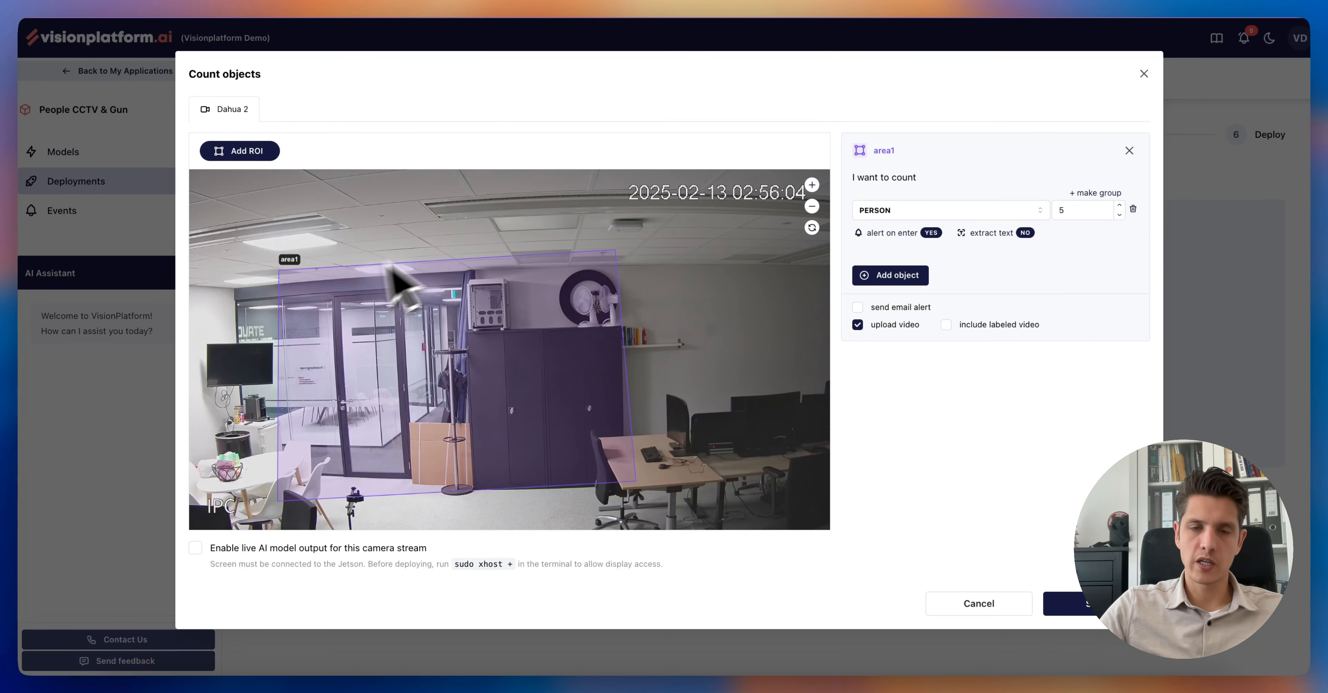
pyautogui.click(954, 604)
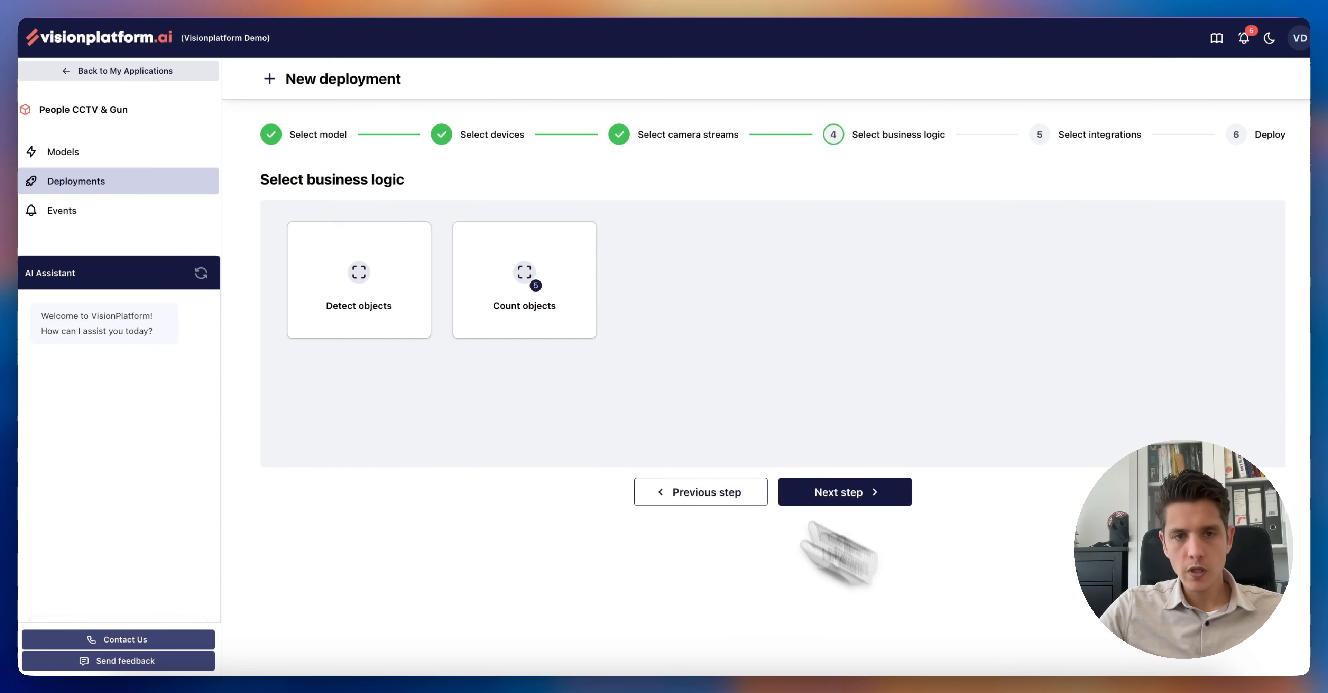
# Start Detect objects for Dahua 2 and draw a crossing line on the floor before the glass door, directed into the room
pyautogui.click(390, 316)
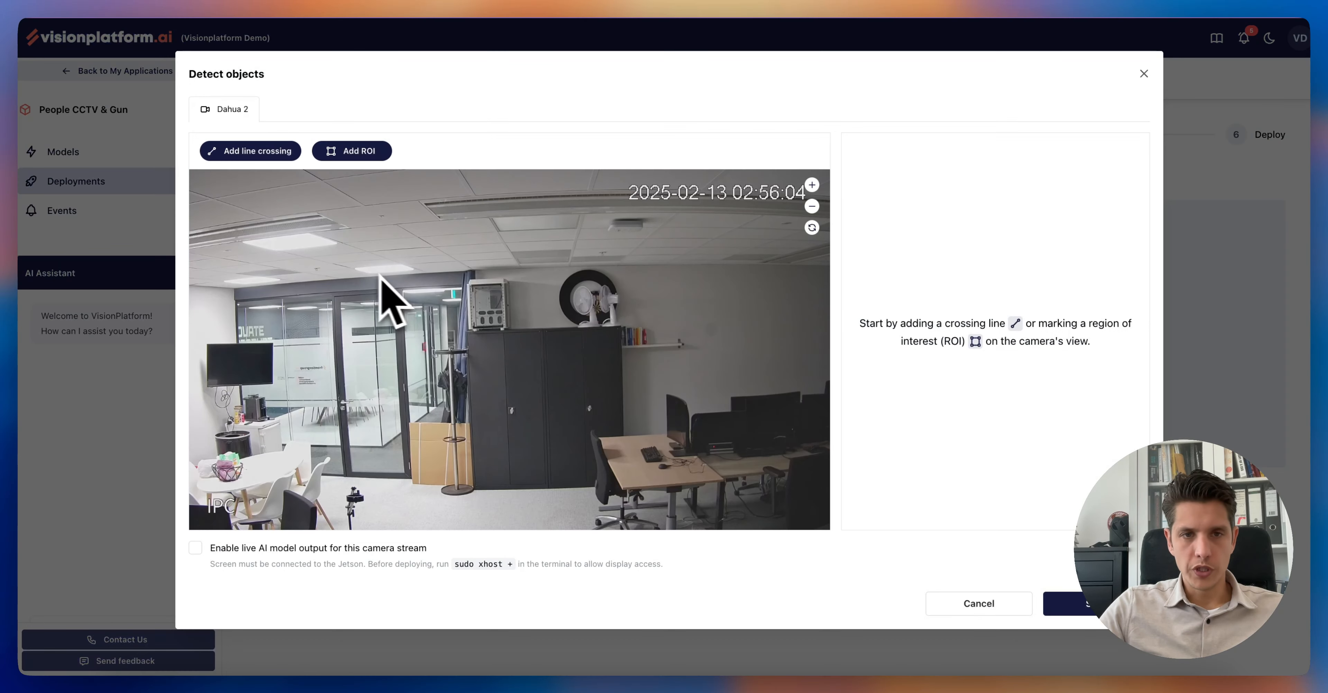
pyautogui.click(298, 155)
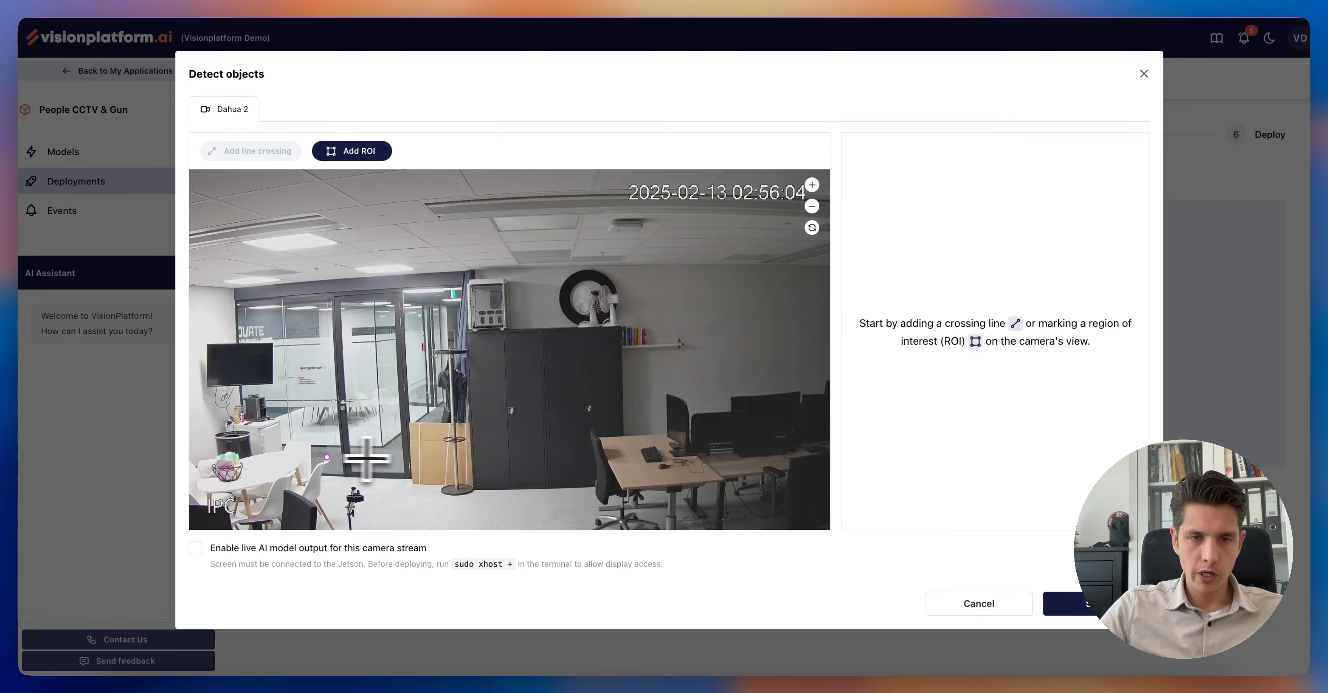
pyautogui.click(384, 503)
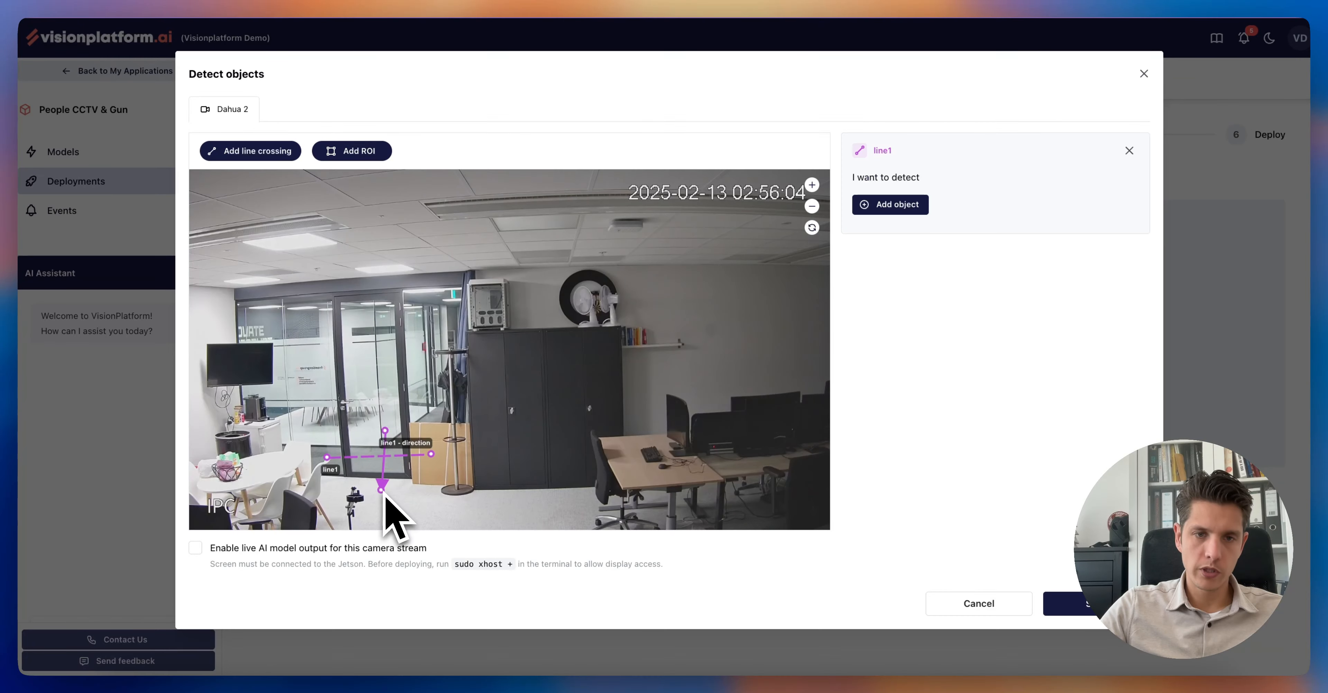
# Add PERSON as the object to detect for the line1 crossing
pyautogui.click(883, 204)
pyautogui.click(905, 219)
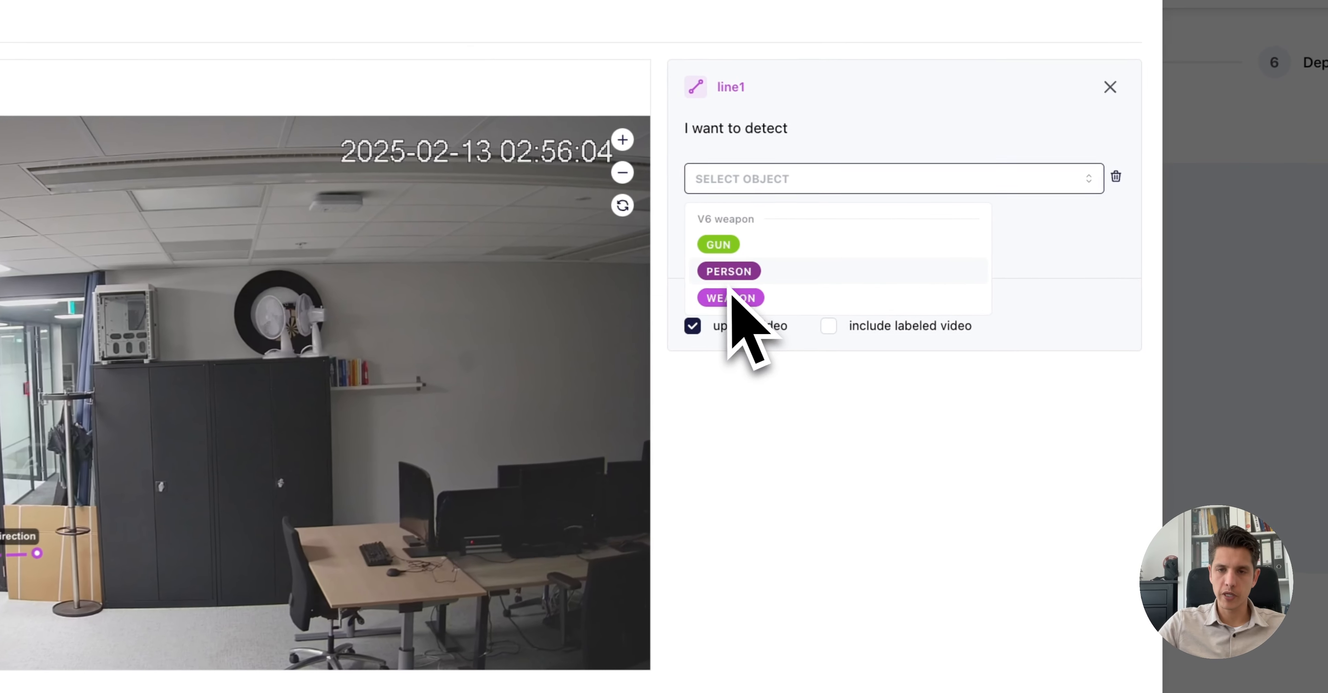
pyautogui.click(790, 271)
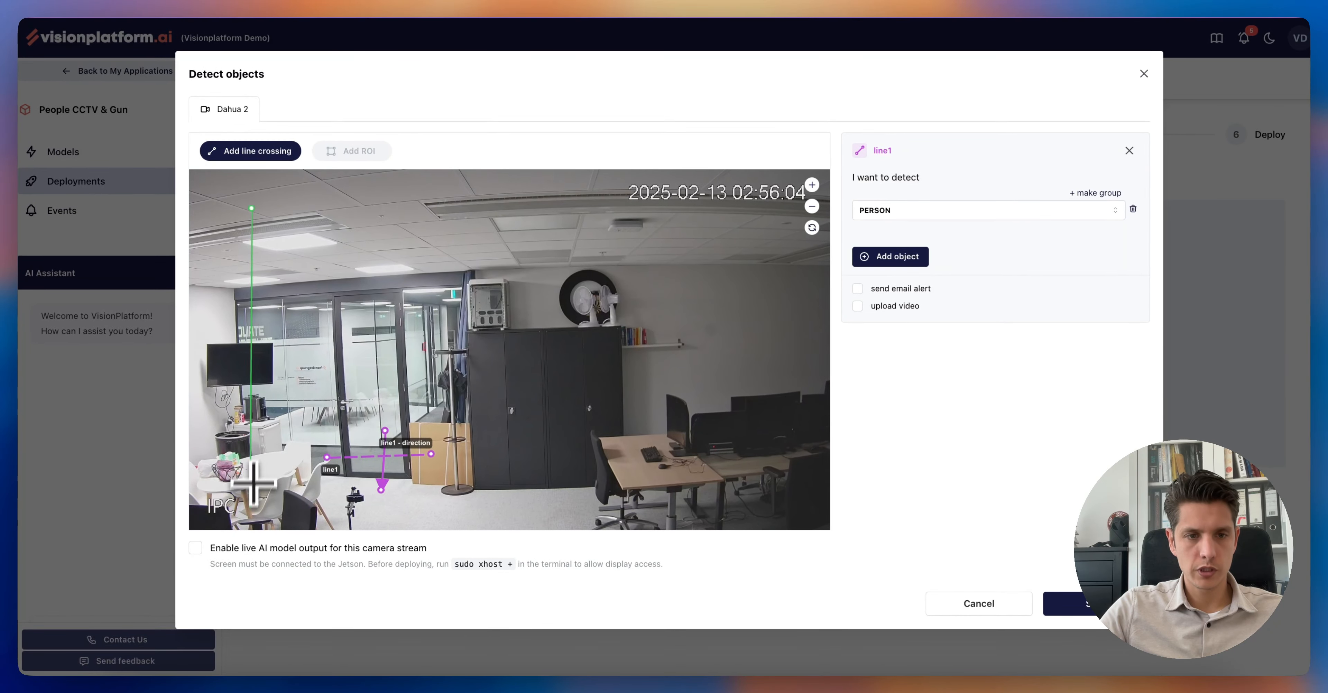
# Draw a four-sided region of interest covering most of the room view and set it to detect PERSON
pyautogui.click(761, 198)
pyautogui.click(252, 208)
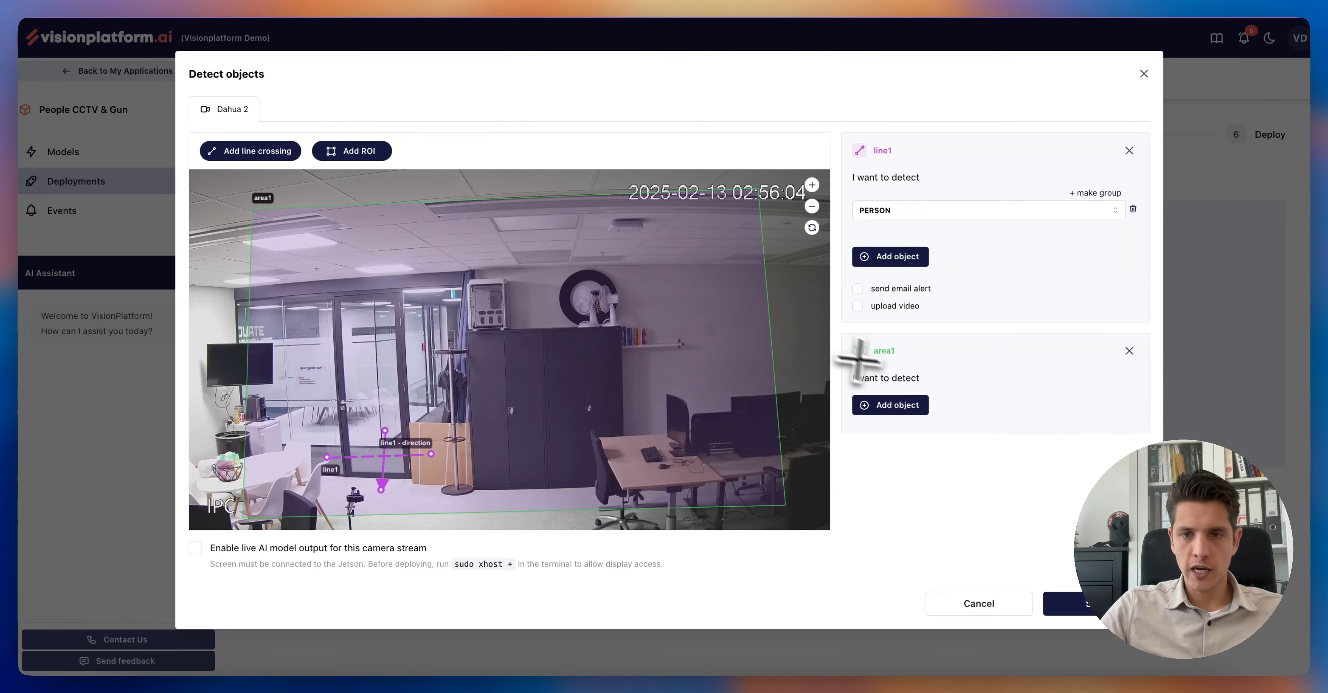
pyautogui.click(888, 407)
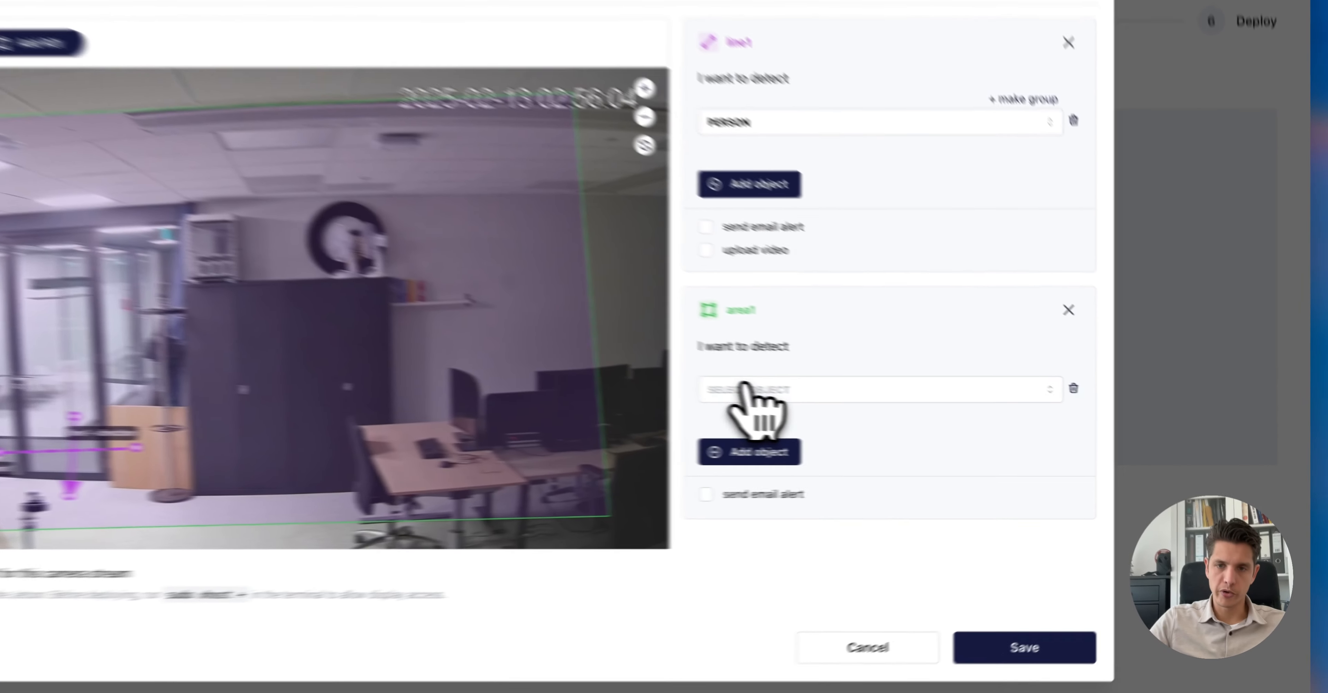
pyautogui.click(908, 412)
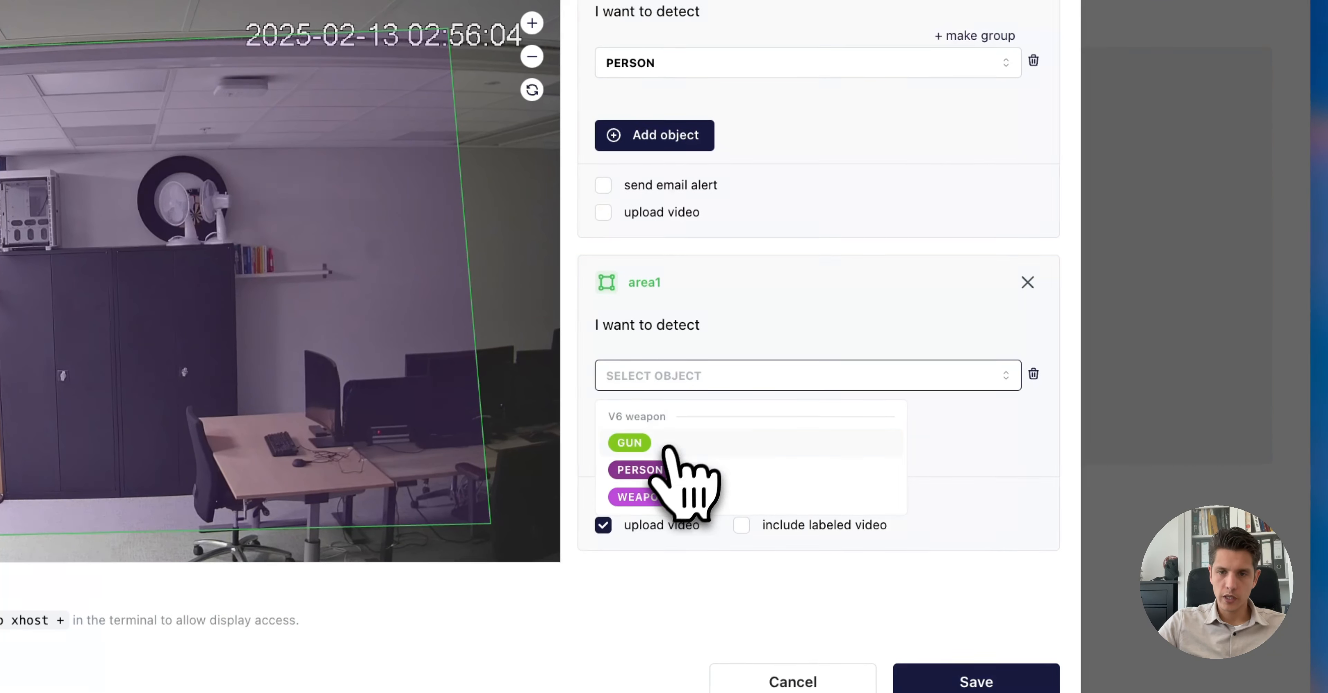
pyautogui.click(665, 469)
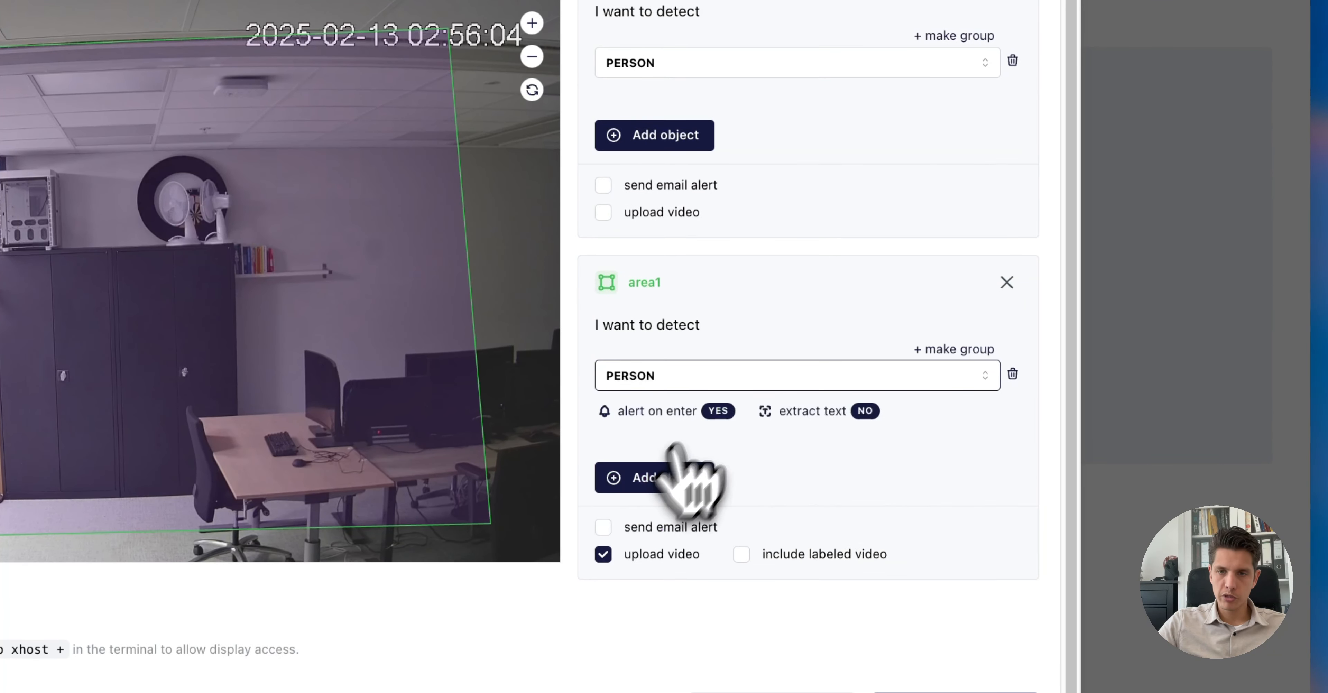
# Group PERSON in area1 using "with" and select GUN and WEAPON as the accompanying objects
pyautogui.click(943, 338)
pyautogui.click(825, 367)
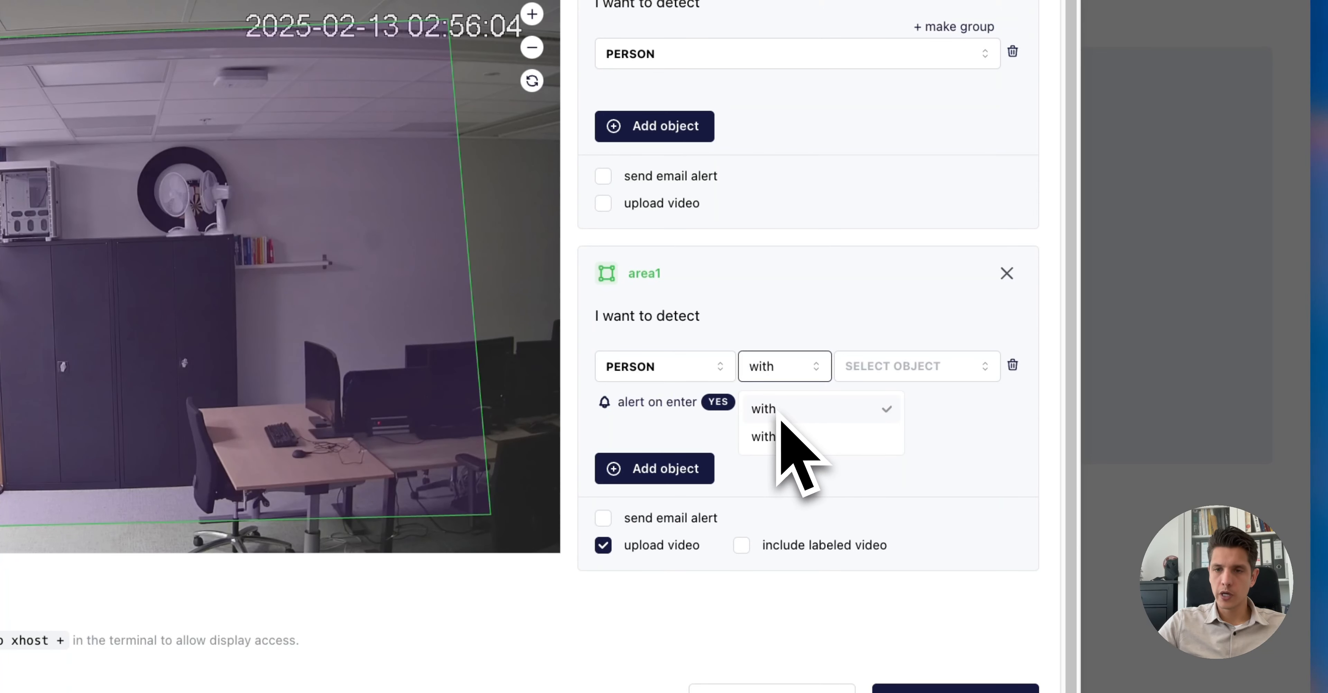
pyautogui.click(866, 374)
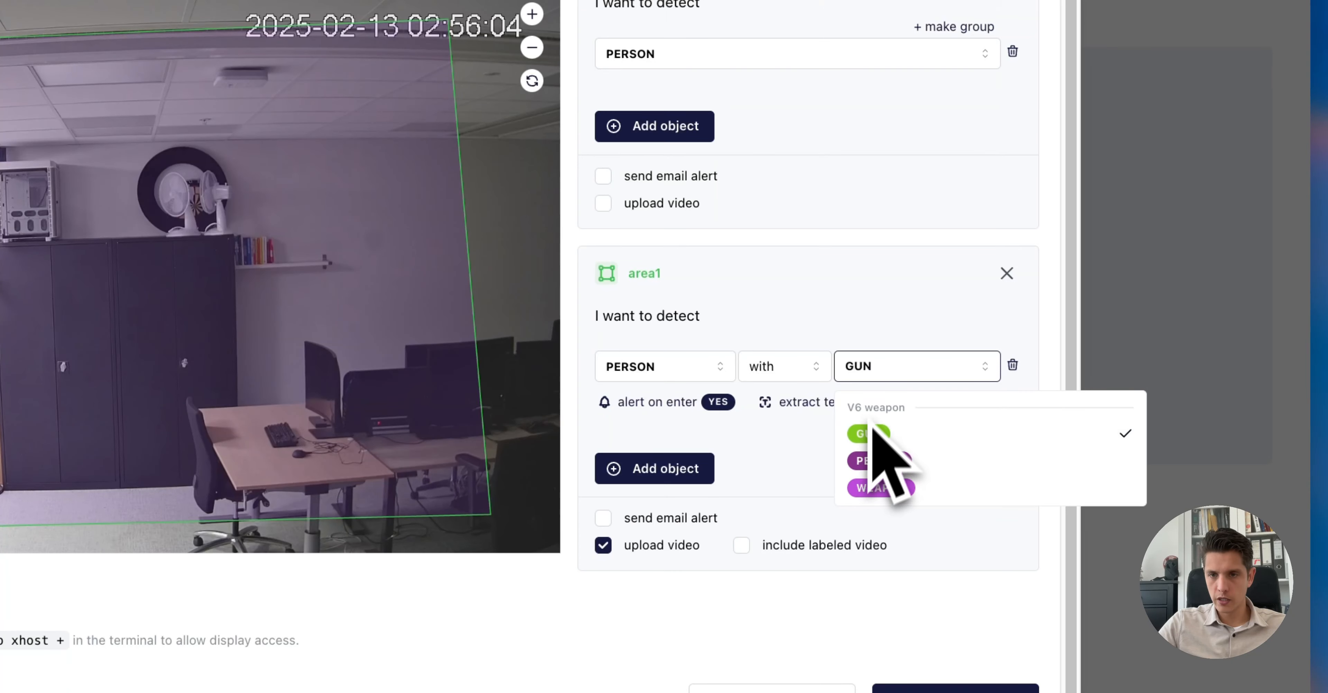
pyautogui.click(882, 489)
pyautogui.click(820, 477)
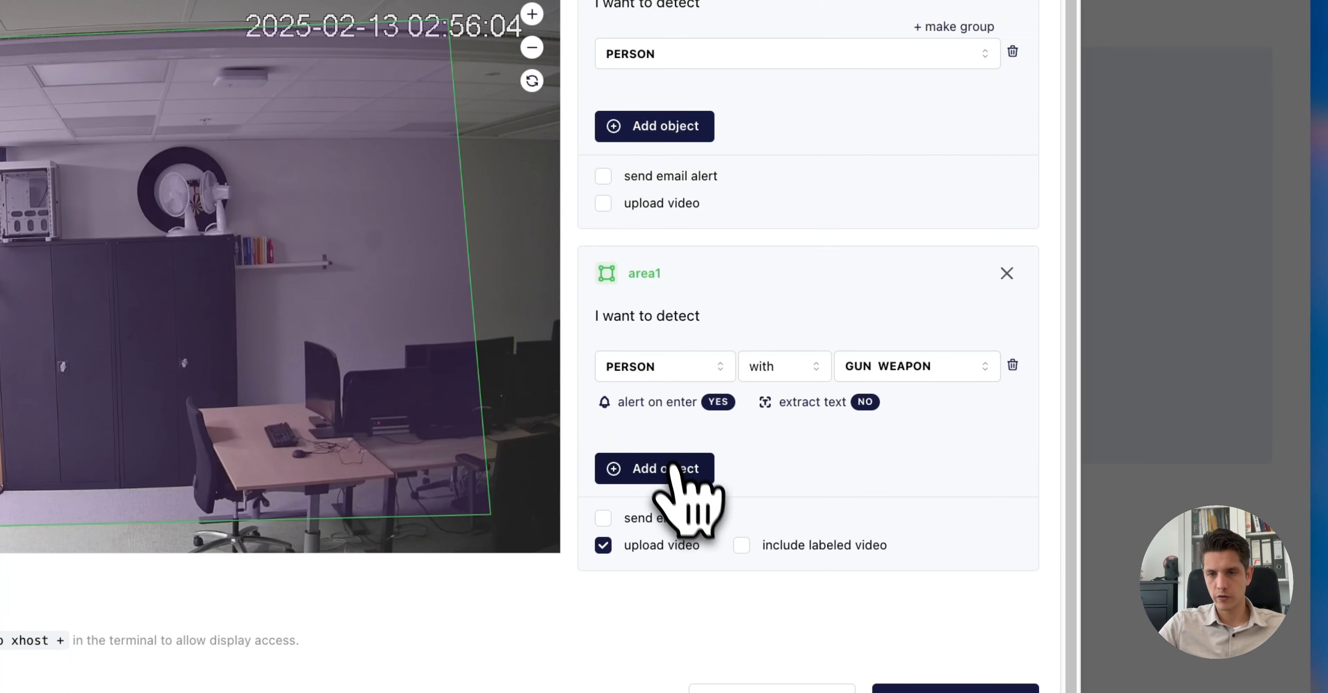
# Add a second area1 condition joined by OR that detects PERSON without WEAPON
pyautogui.click(657, 473)
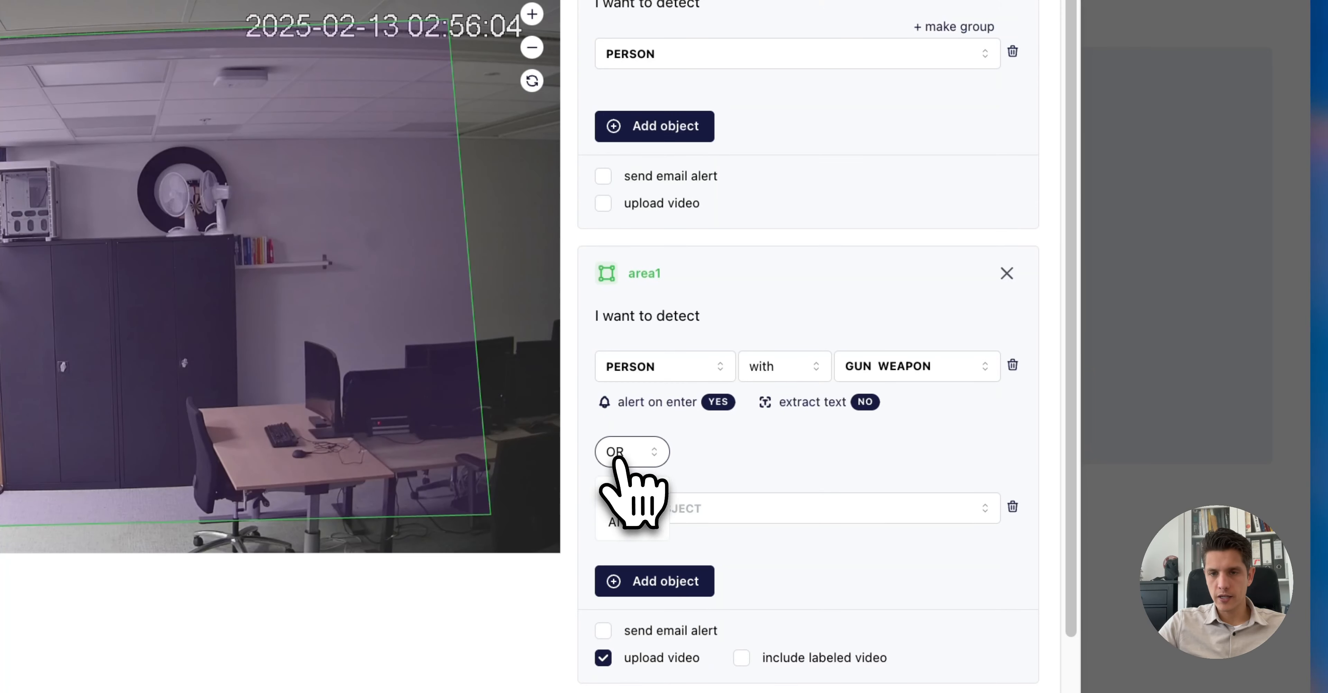
pyautogui.click(650, 494)
pyautogui.scroll(-3, 733, 474)
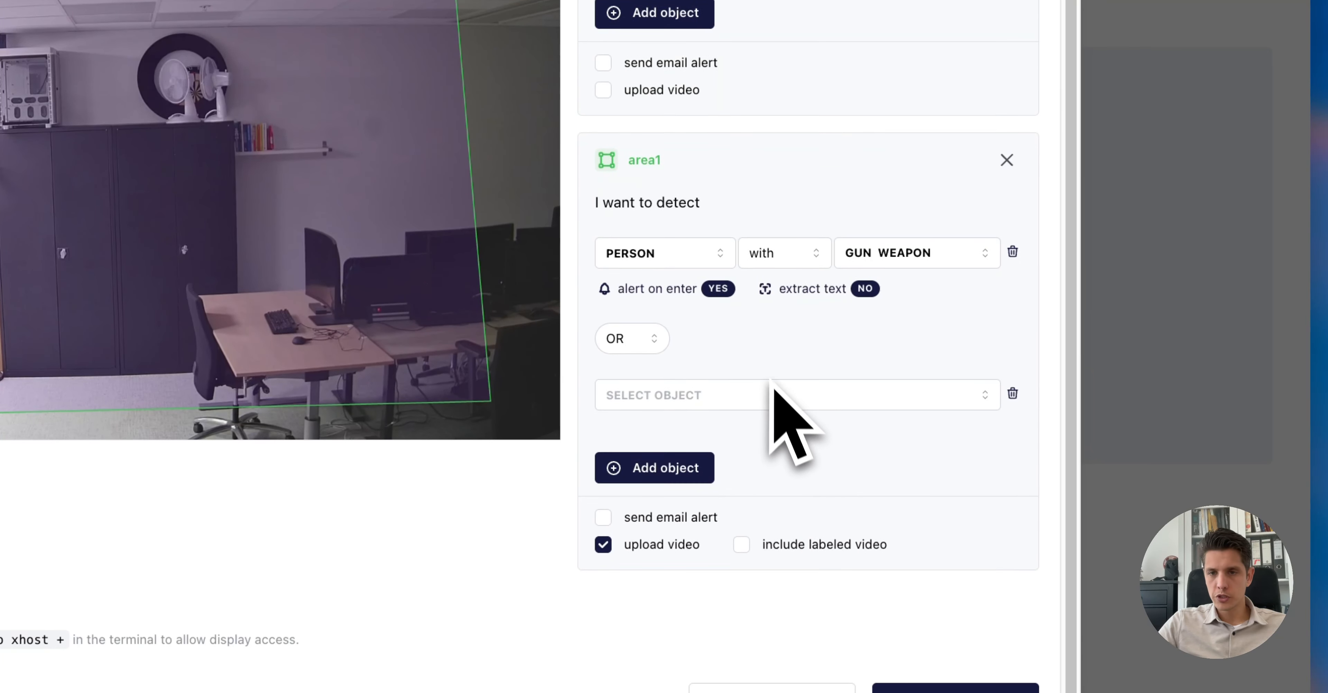
pyautogui.click(663, 395)
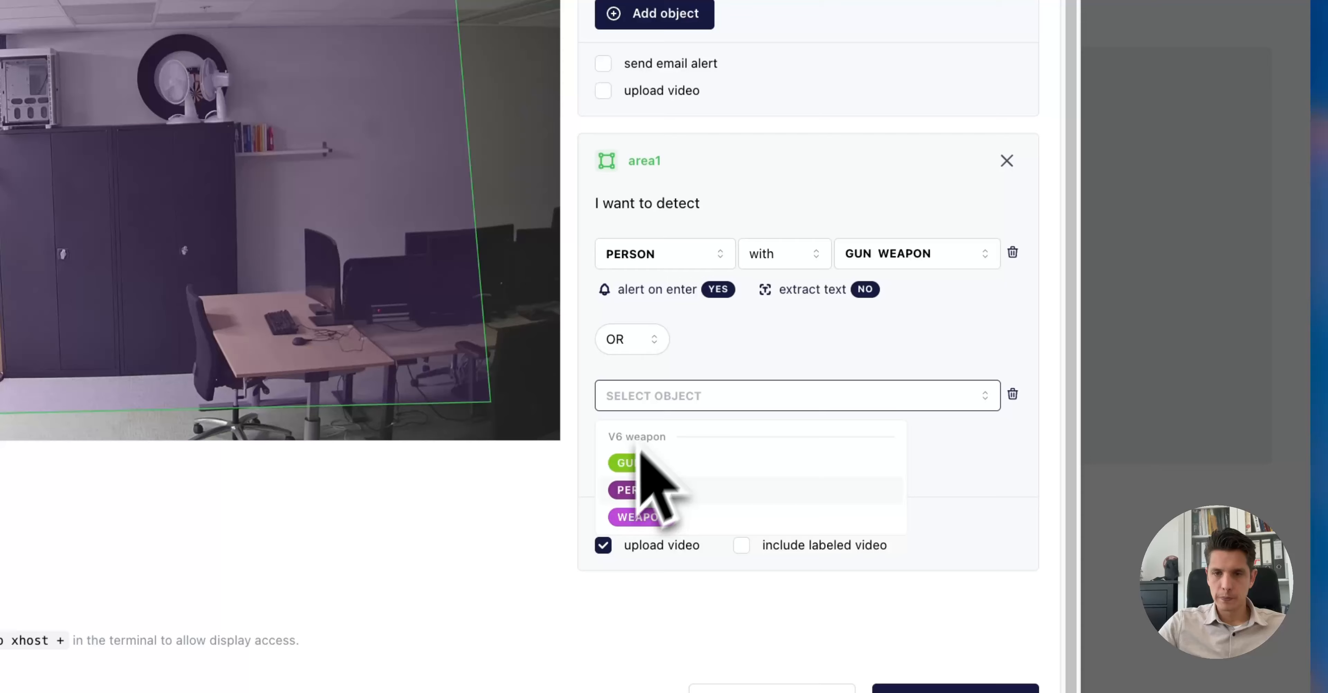
pyautogui.click(630, 490)
pyautogui.click(784, 396)
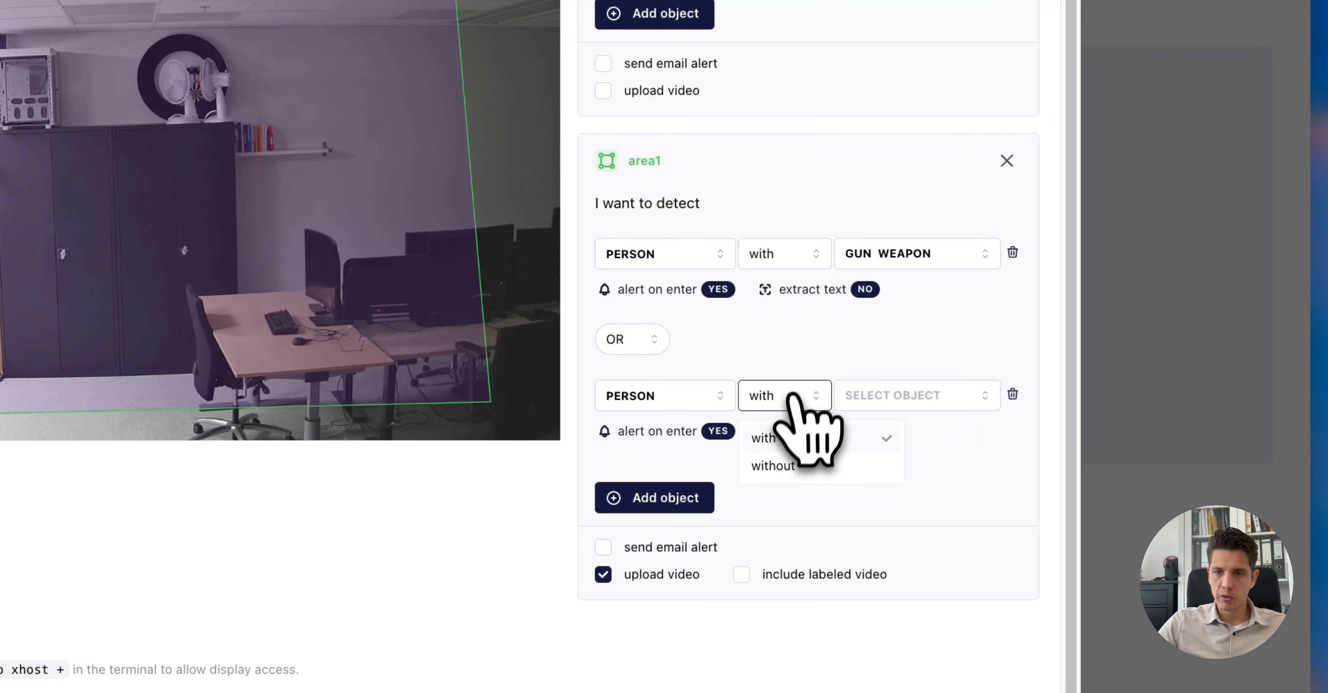
pyautogui.click(781, 463)
pyautogui.click(882, 402)
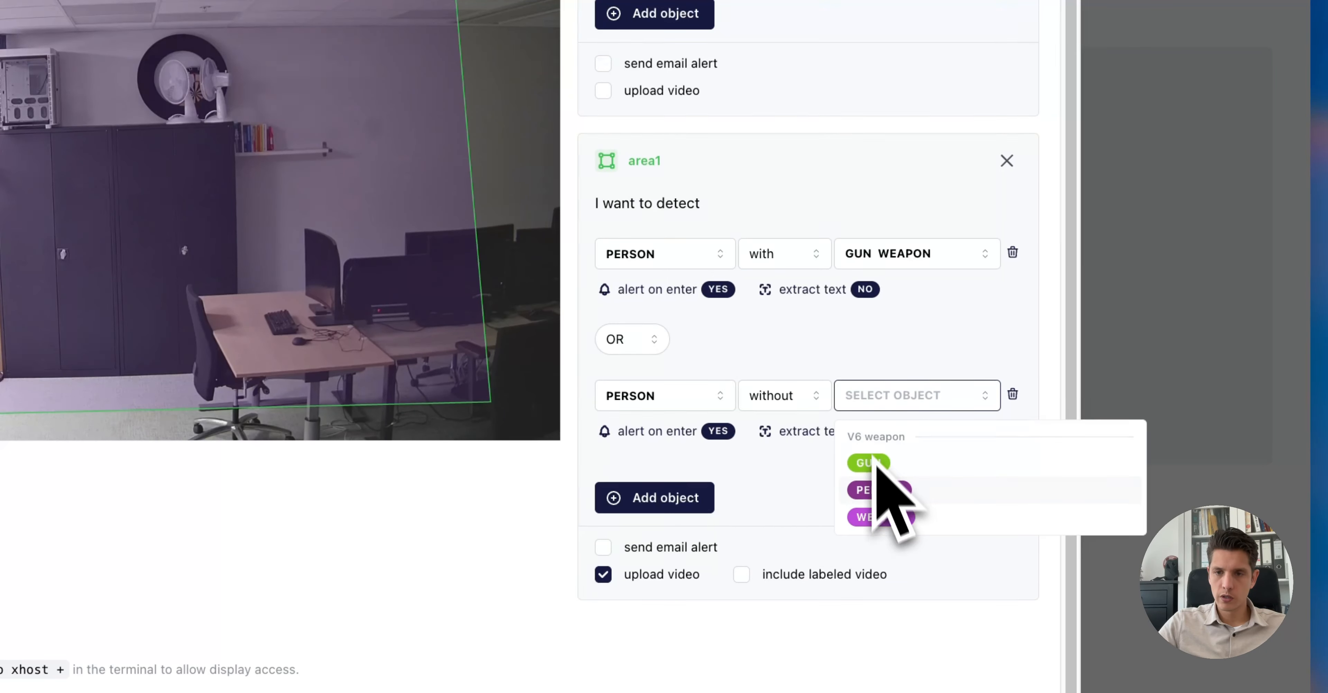
pyautogui.click(882, 517)
# Join the two area1 conditions with AND and change the second one to PERSON with WEAPON
pyautogui.click(651, 341)
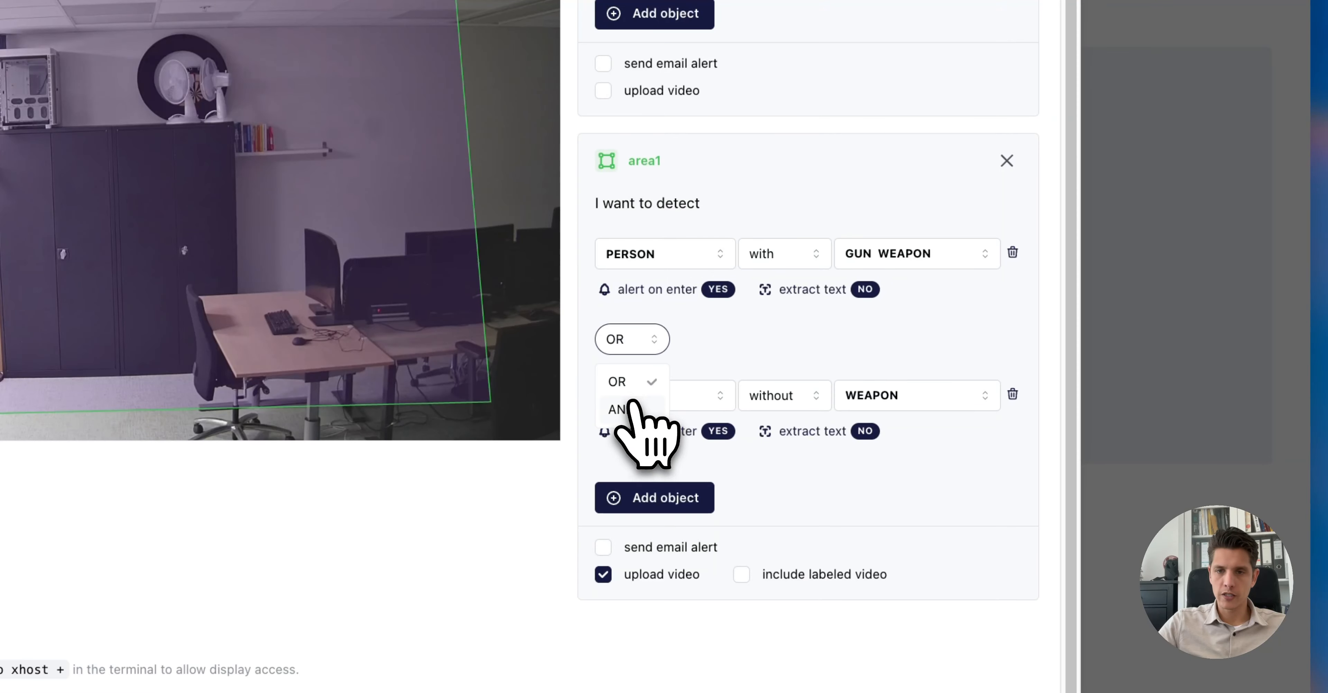
pyautogui.click(621, 409)
pyautogui.click(774, 395)
pyautogui.click(773, 439)
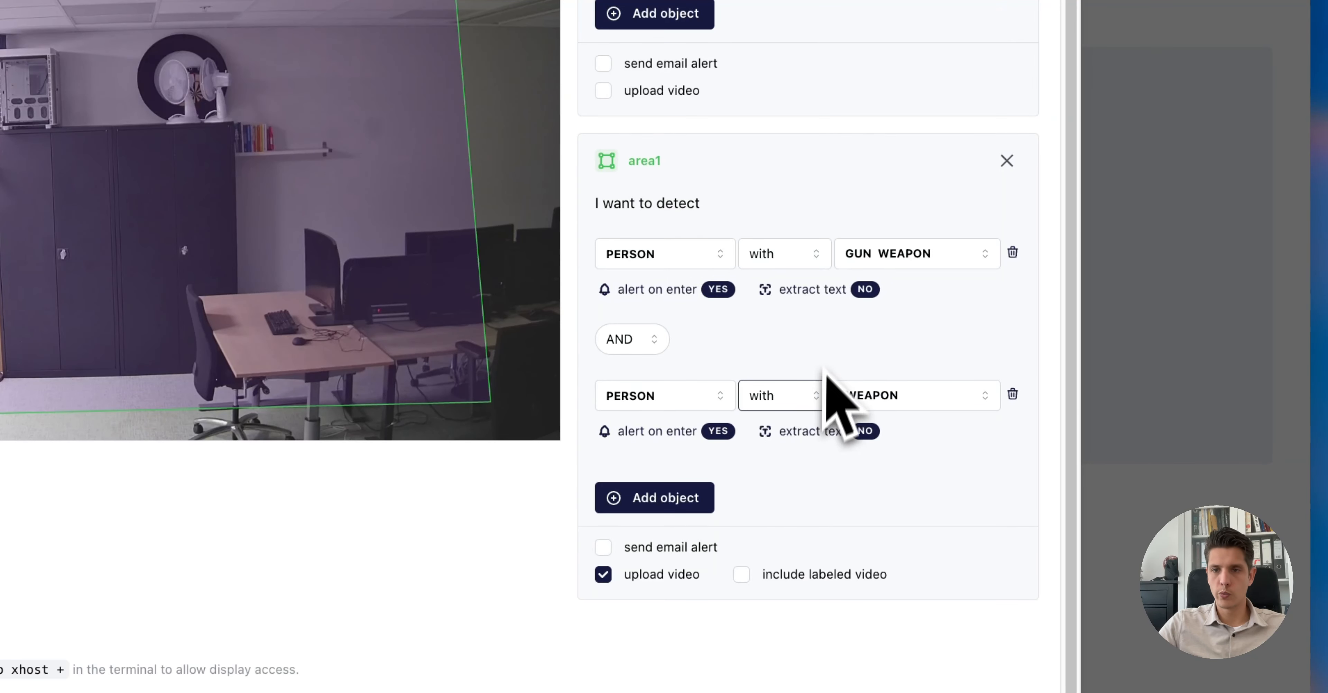
# Change the first area1 condition to PERSON with only GUN
pyautogui.click(884, 256)
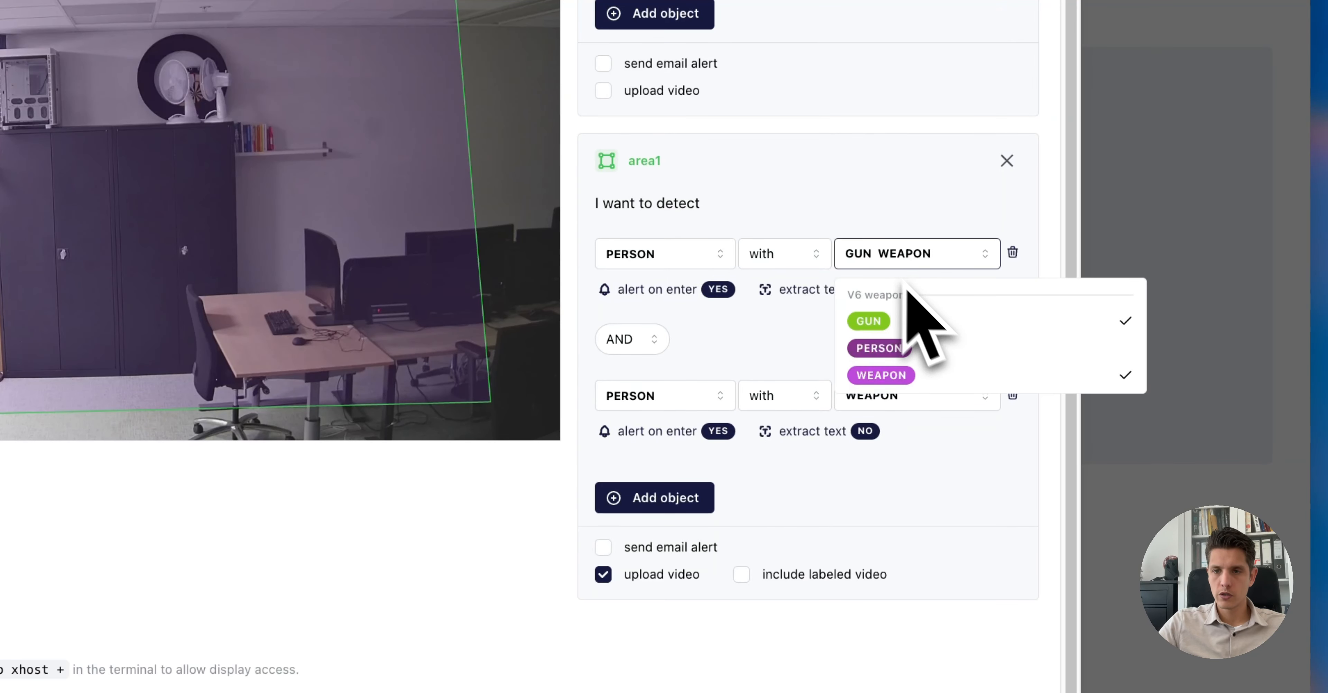
pyautogui.click(932, 318)
pyautogui.click(749, 358)
pyautogui.click(904, 251)
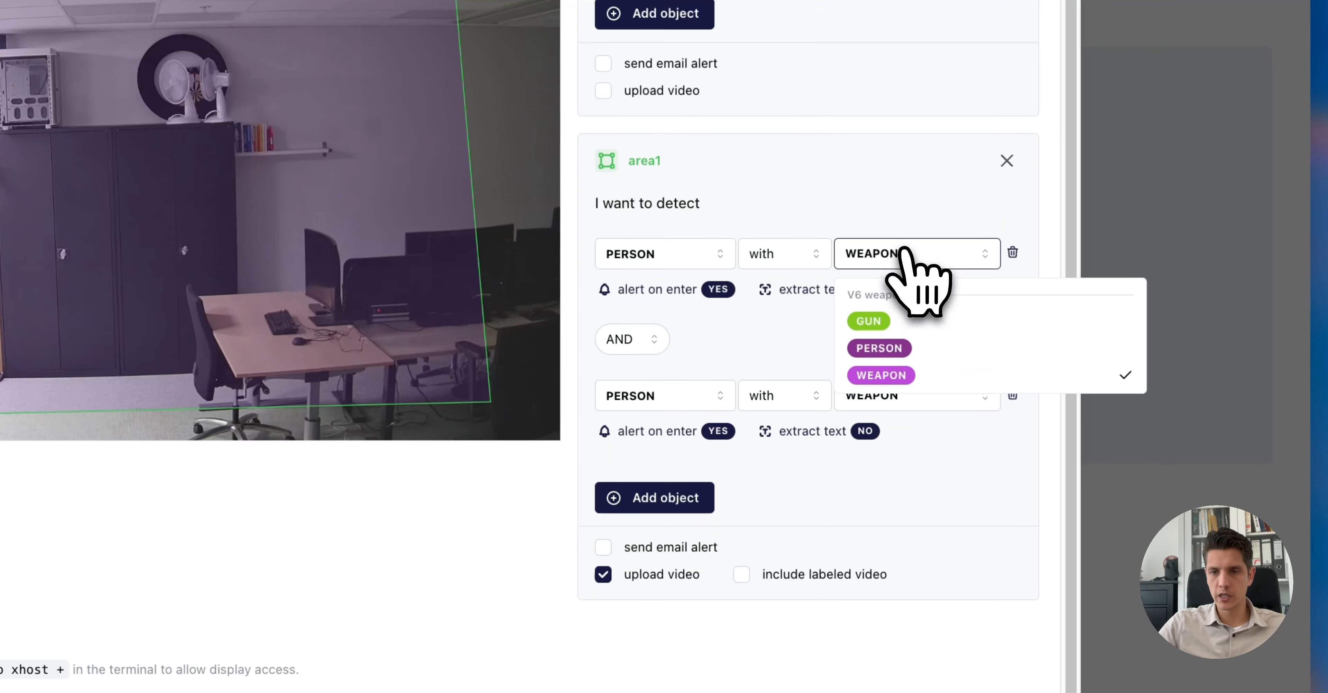
pyautogui.click(753, 362)
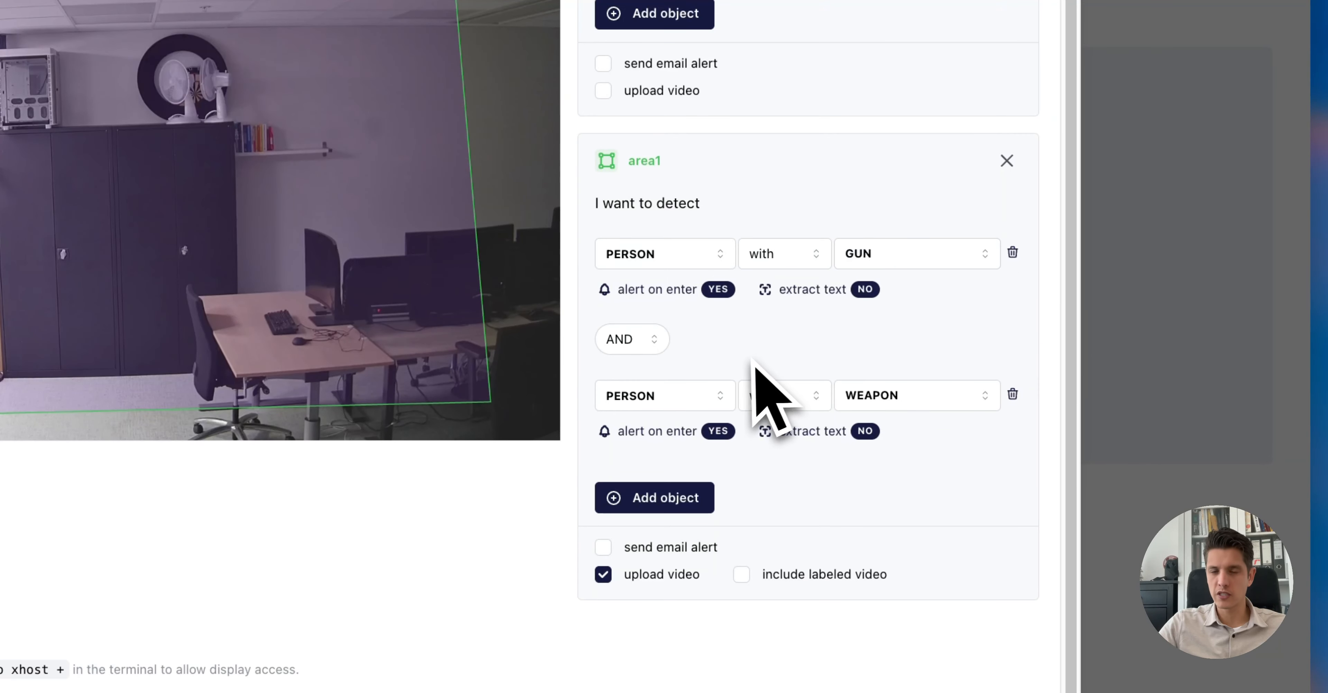
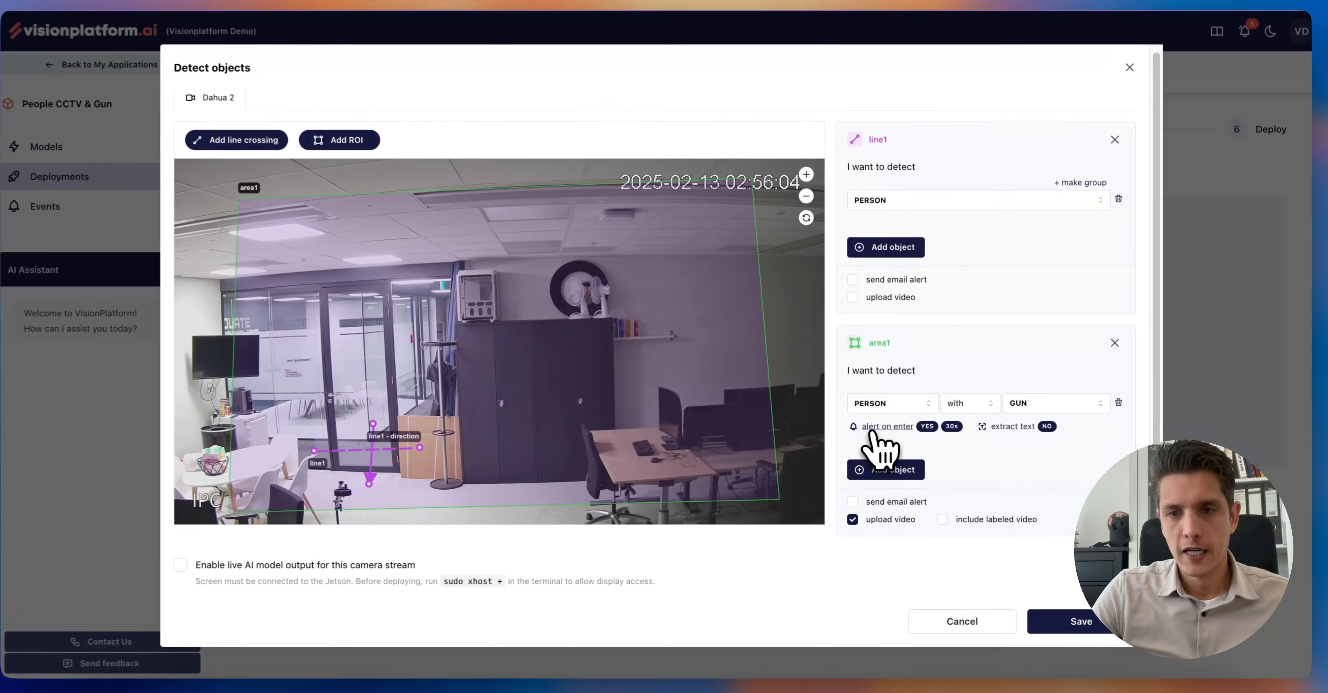
# Try Alert on Exit for the PERSON with GUN condition in area1, and switch it back to Alert on Enter
pyautogui.click(702, 390)
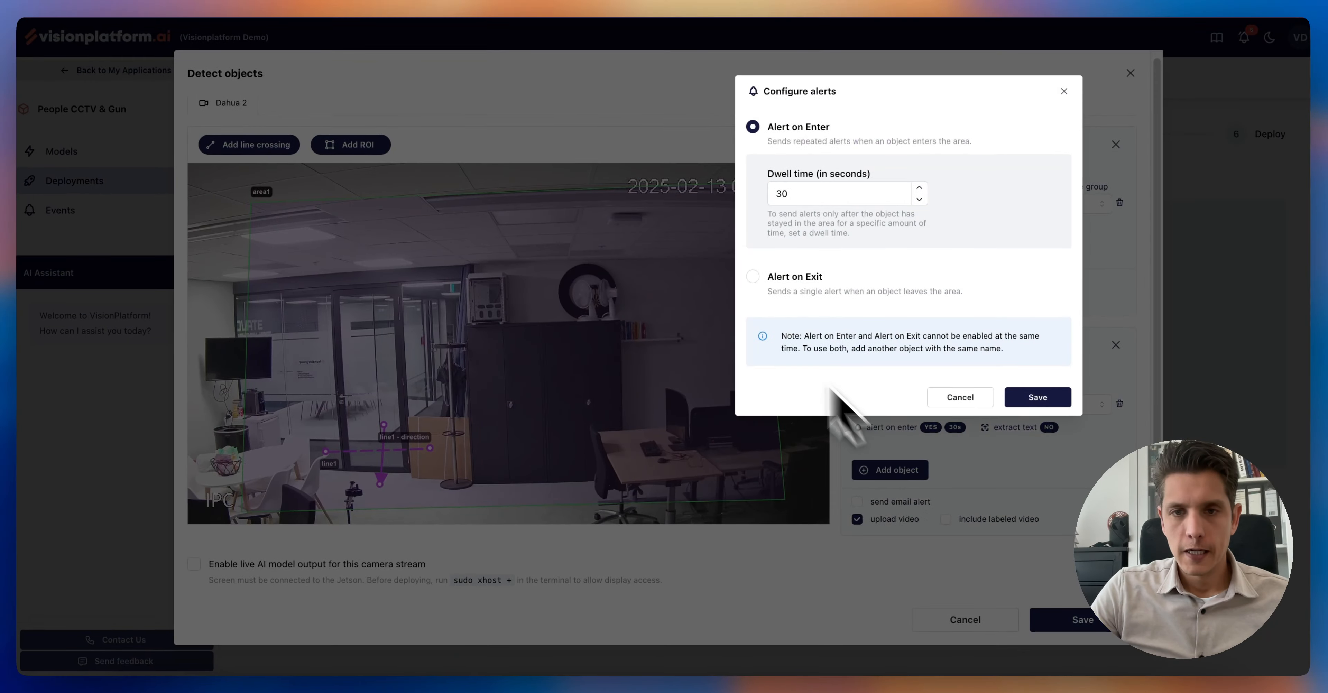
pyautogui.click(754, 279)
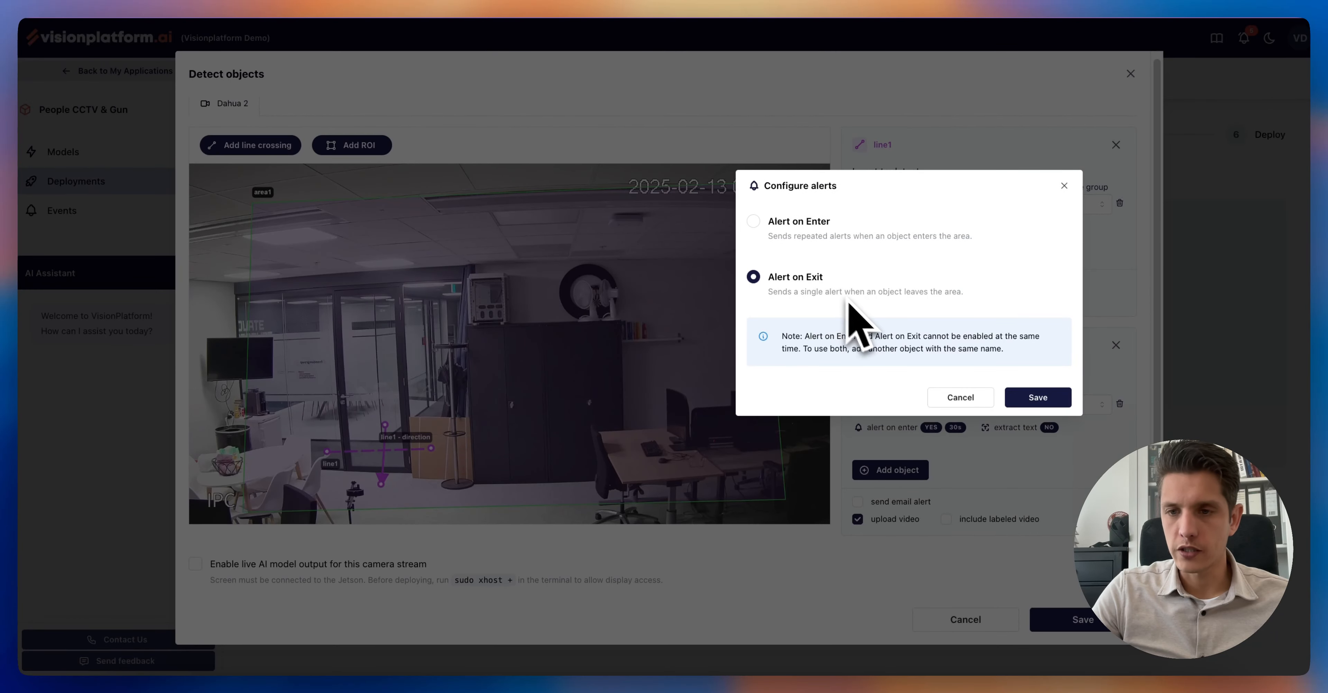
pyautogui.click(1018, 398)
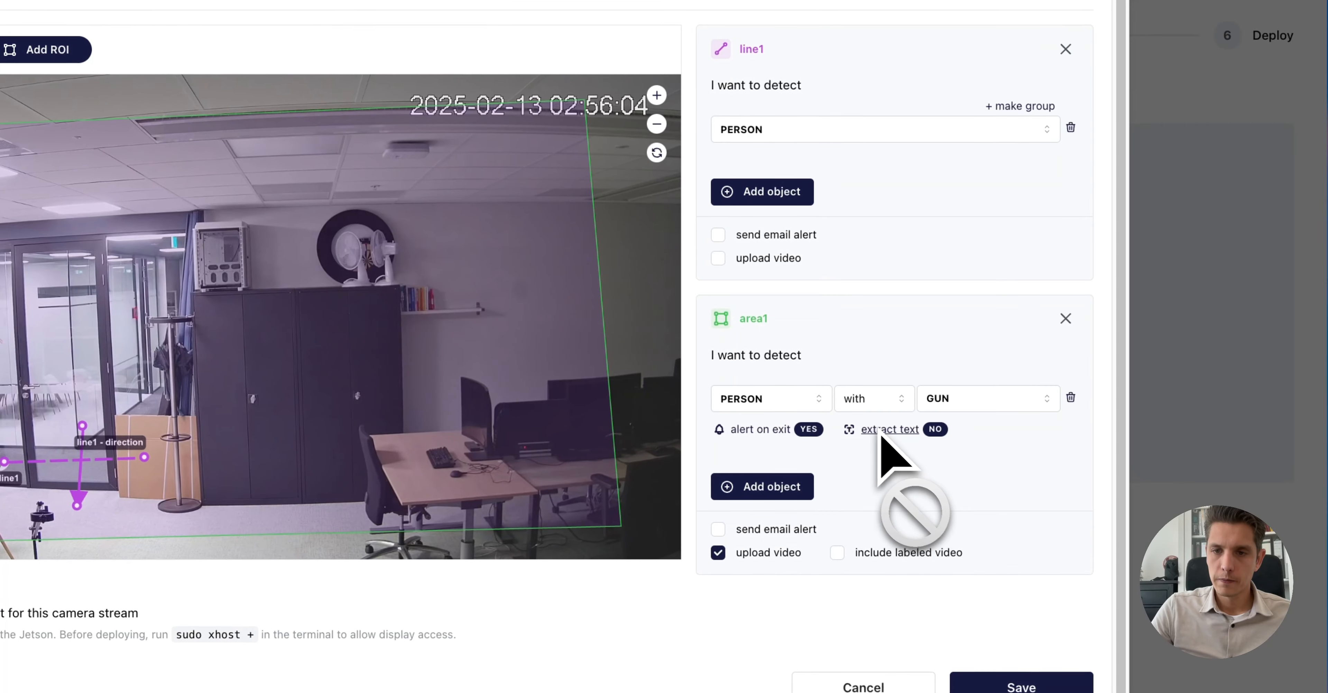
pyautogui.click(757, 430)
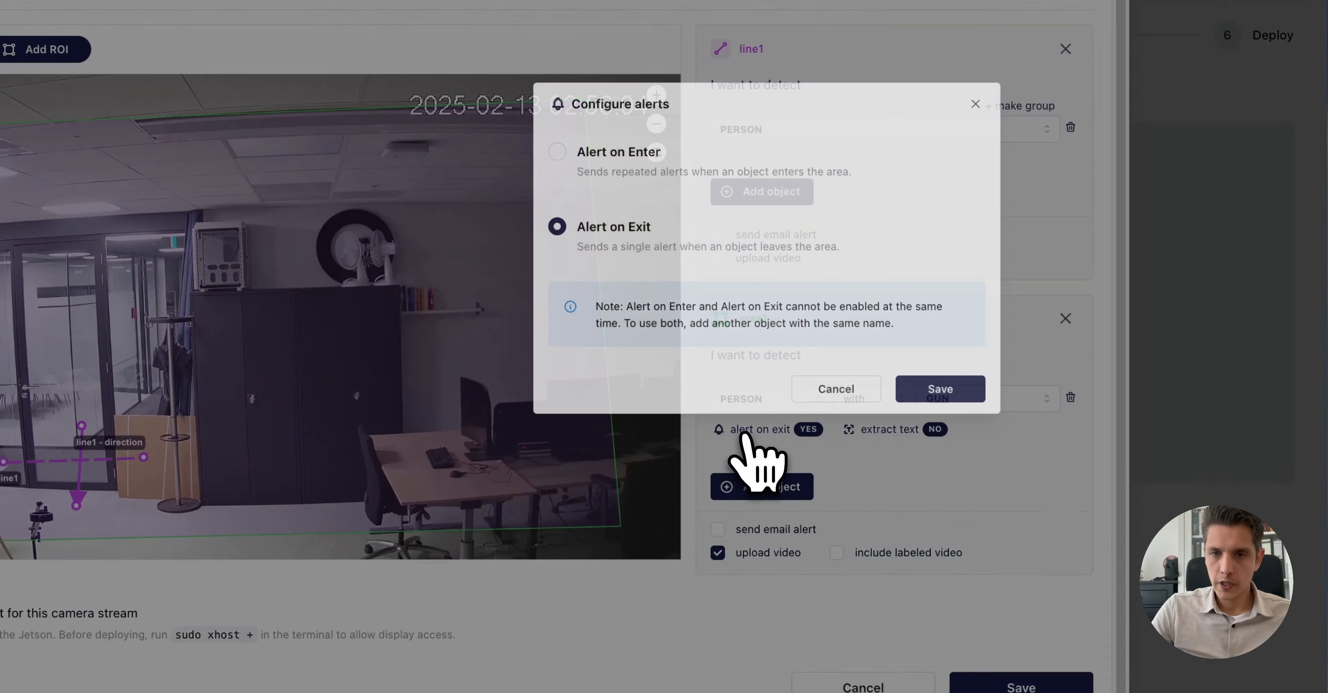
pyautogui.click(614, 163)
pyautogui.click(949, 391)
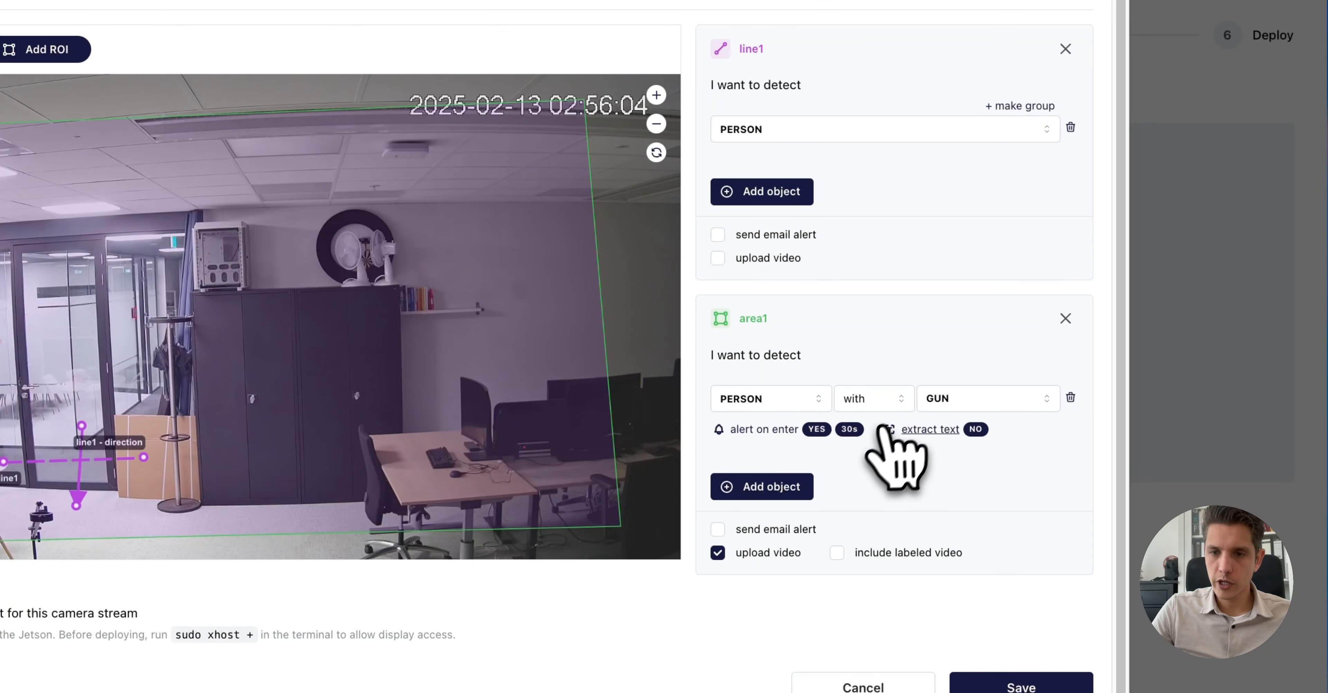
# Enable text extraction for the area1 condition with only GUN as the selected object, and save it
pyautogui.click(922, 429)
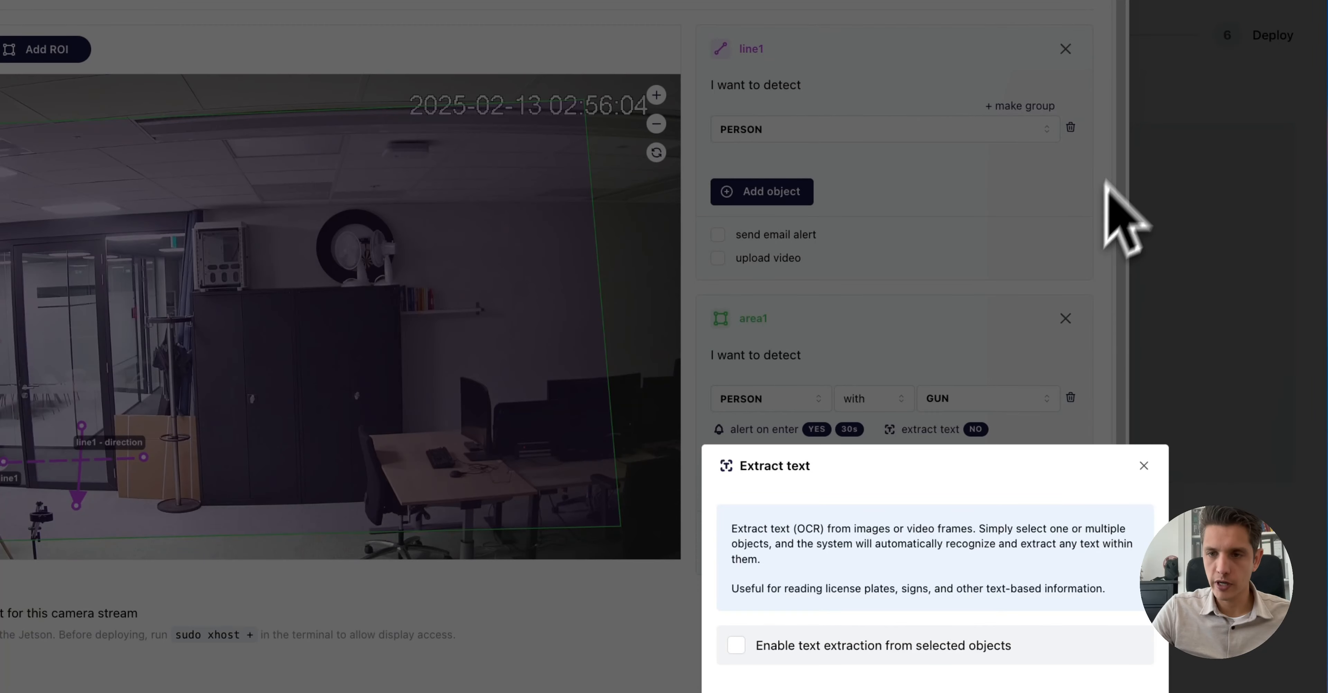
pyautogui.click(737, 646)
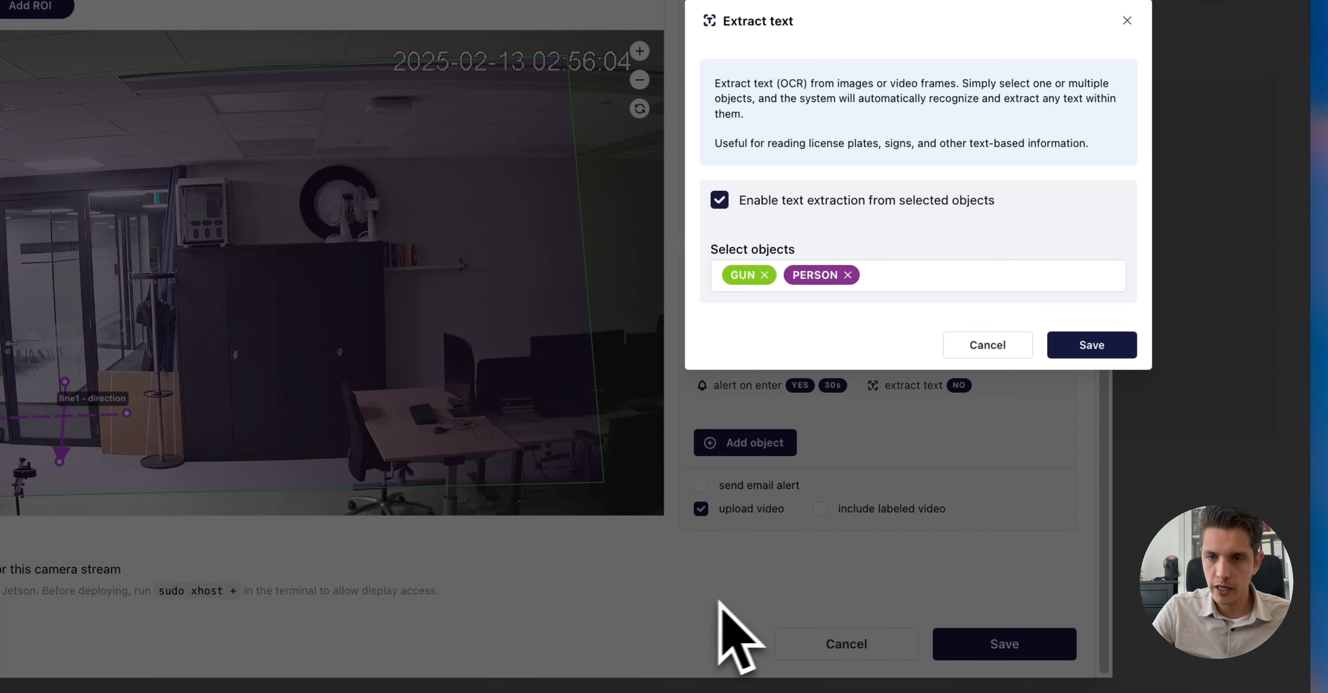
pyautogui.click(848, 275)
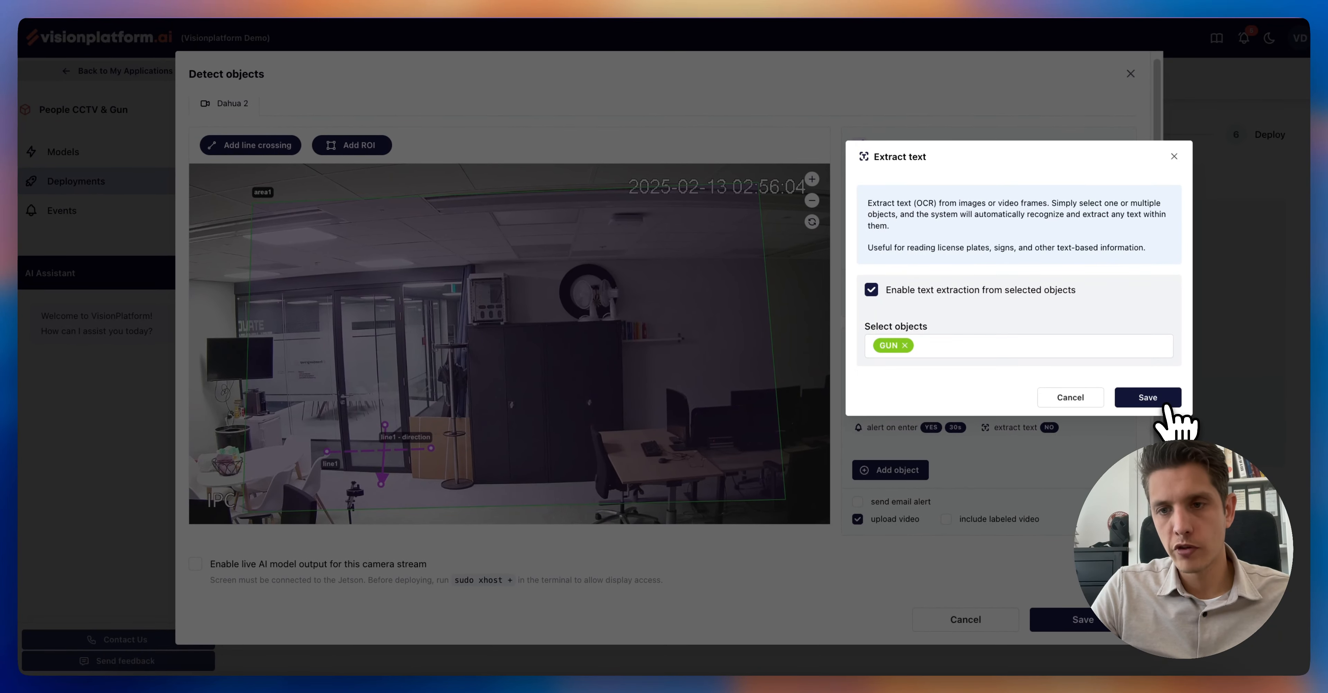
pyautogui.click(1164, 403)
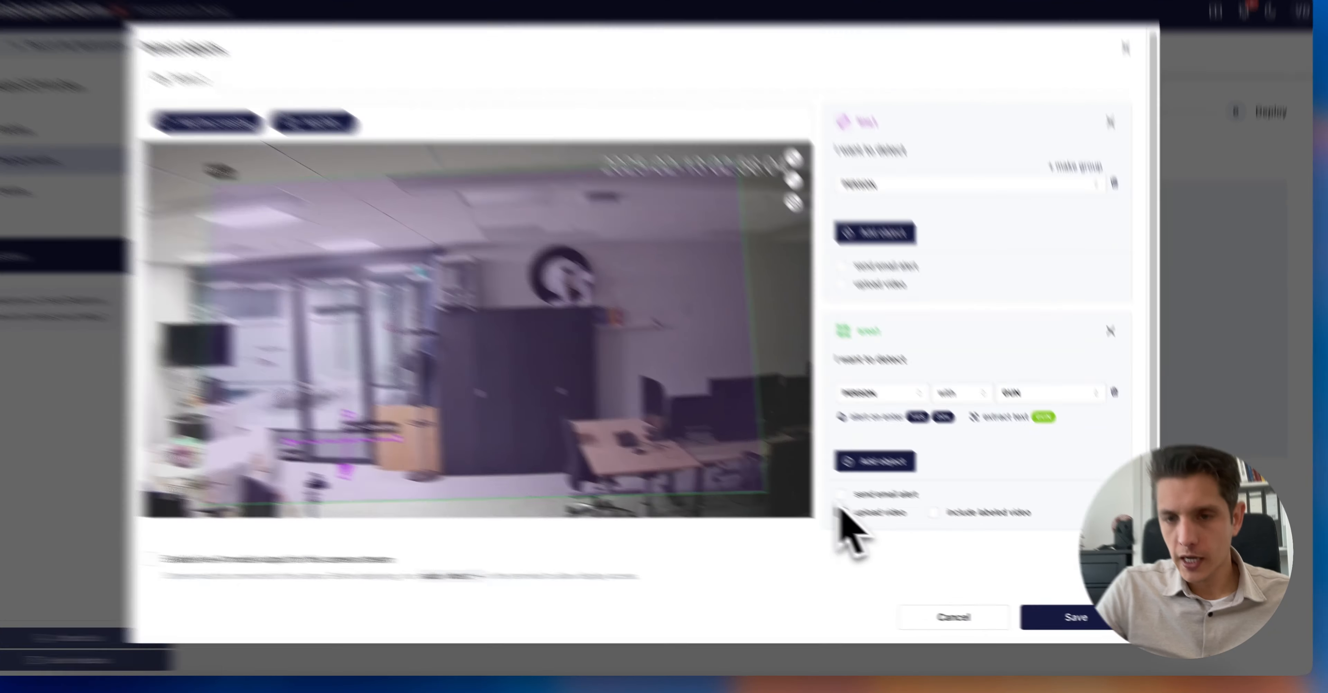
# Turn on email alerts and include labeled video for area1
pyautogui.click(857, 502)
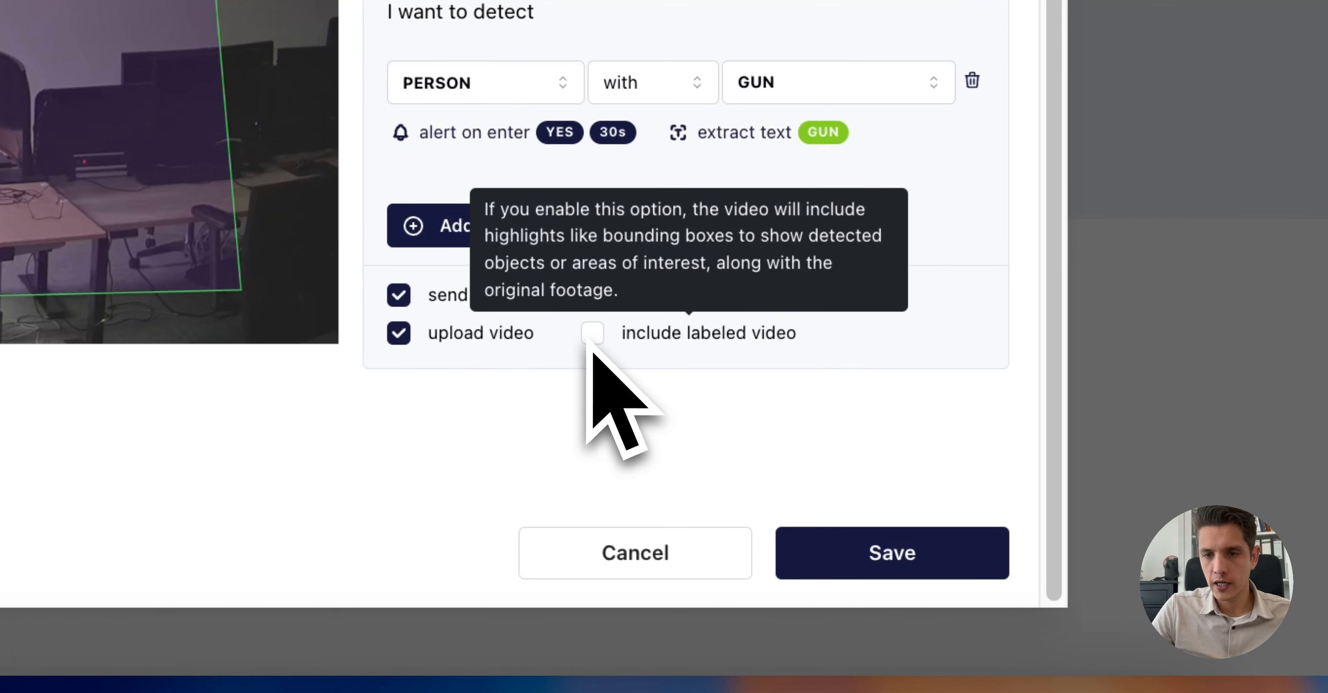
pyautogui.click(601, 342)
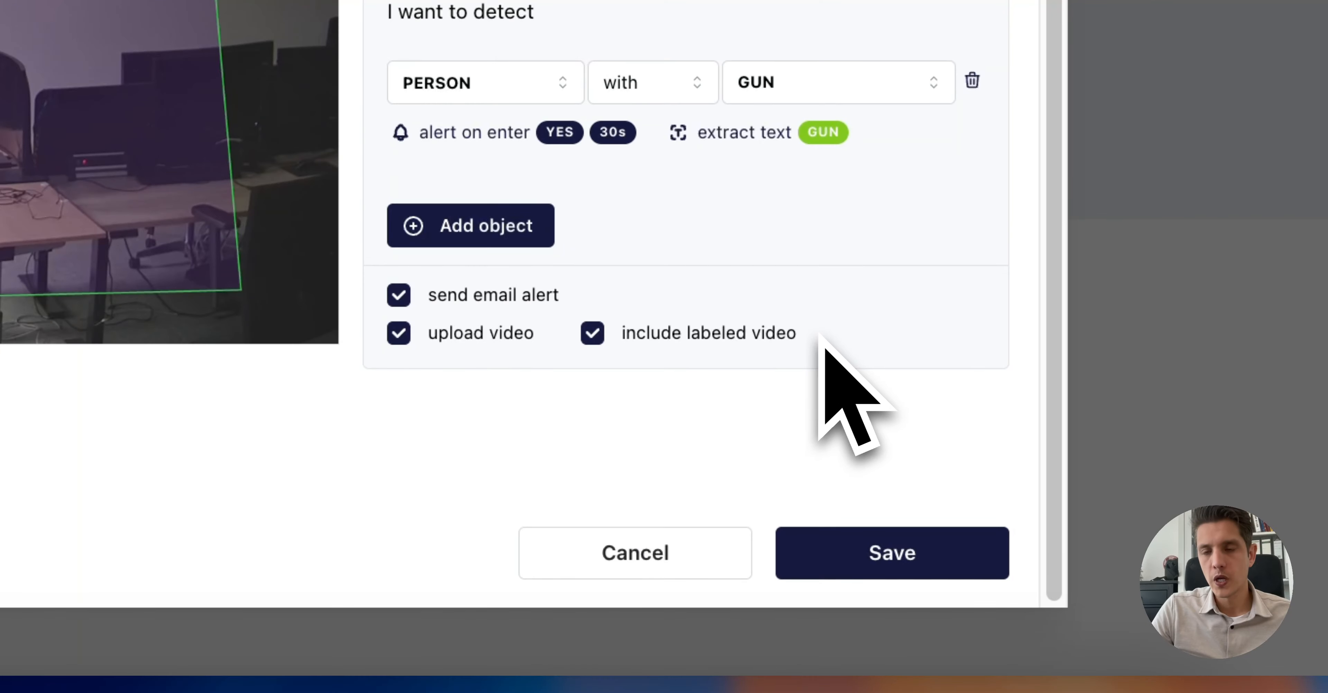
pyautogui.moveTo(696, 338)
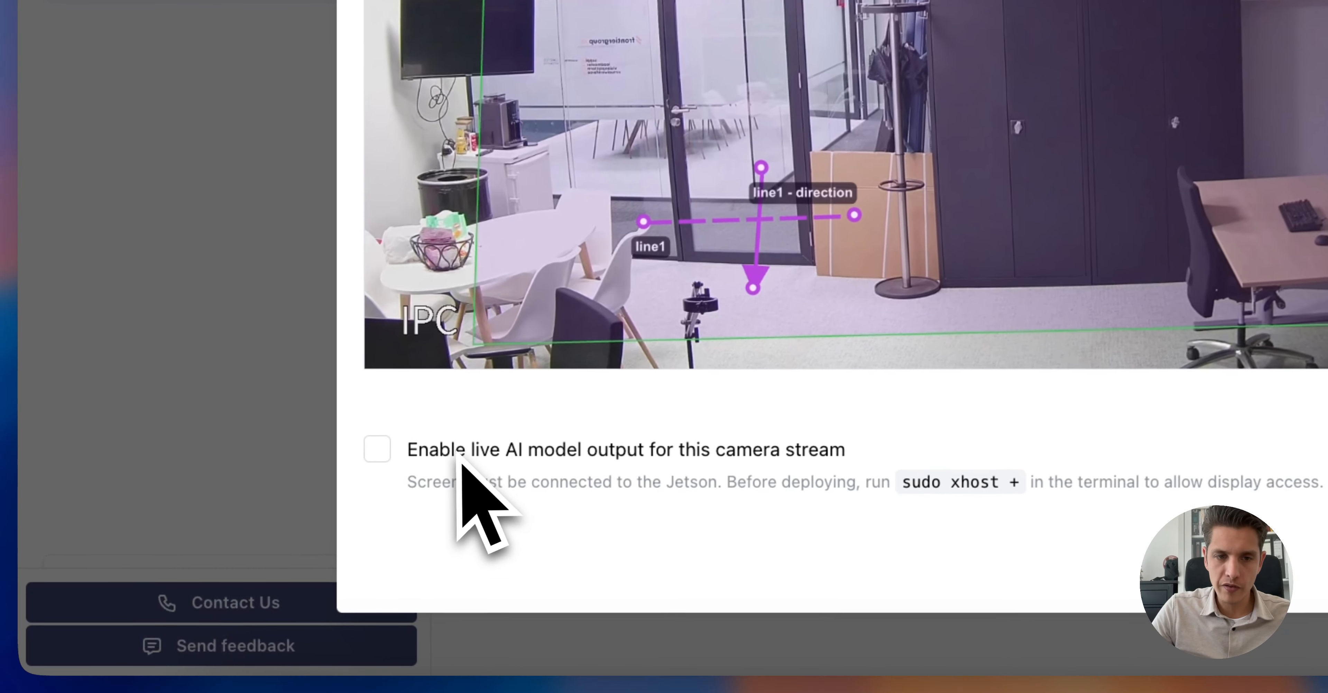
# Enable live AI model output for the Dahua 2 camera stream
pyautogui.moveTo(457, 455); pyautogui.dragTo(670, 464)
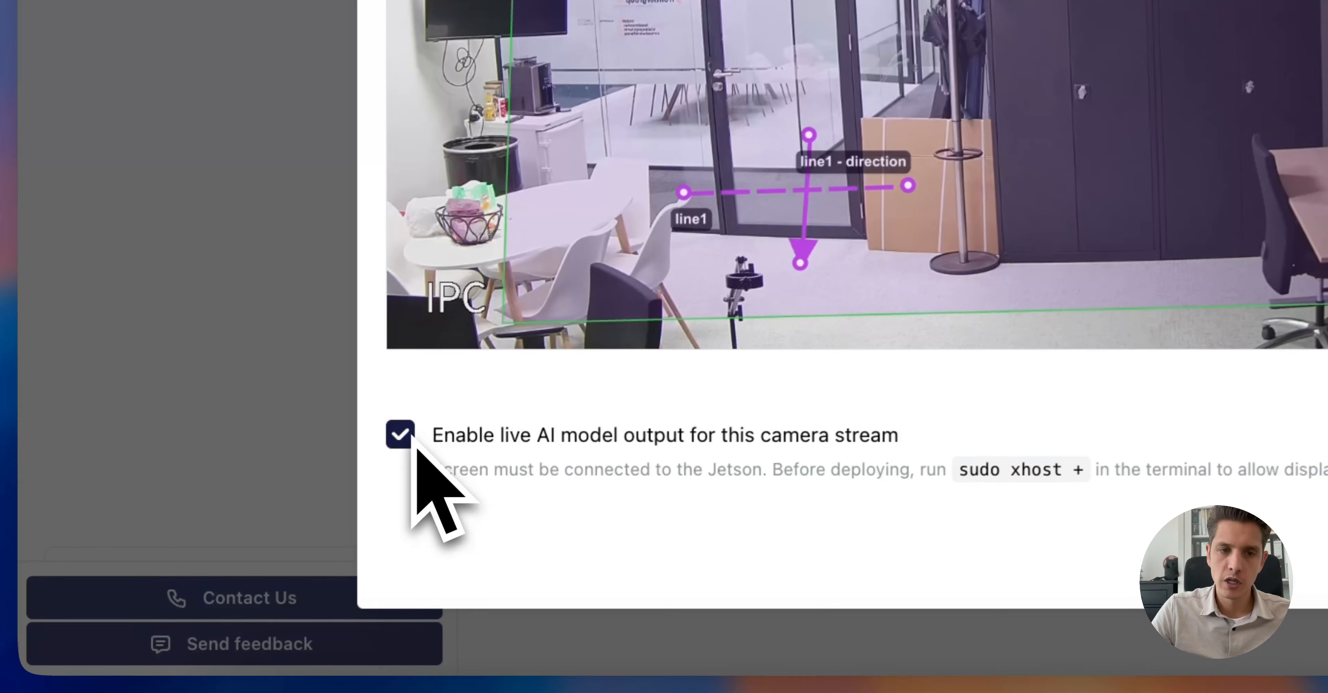
pyautogui.click(199, 566)
pyautogui.click(199, 566)
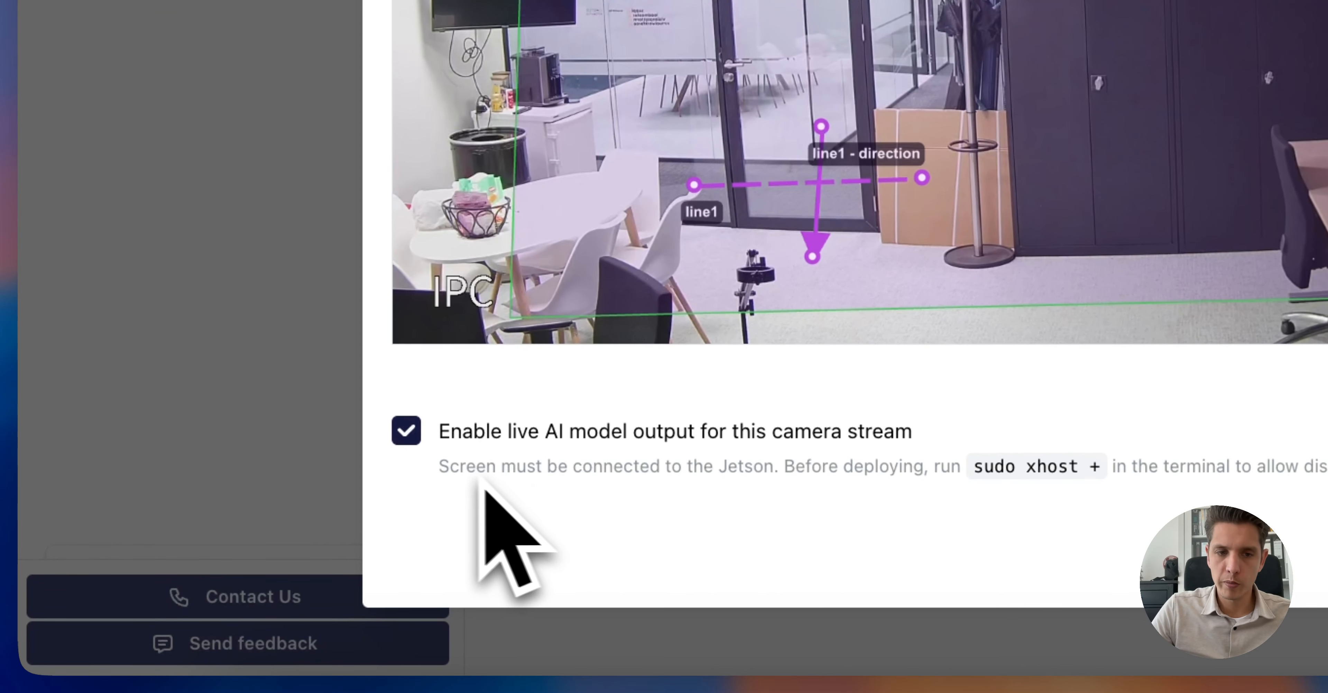
pyautogui.moveTo(449, 477); pyautogui.dragTo(489, 479)
pyautogui.click(541, 484)
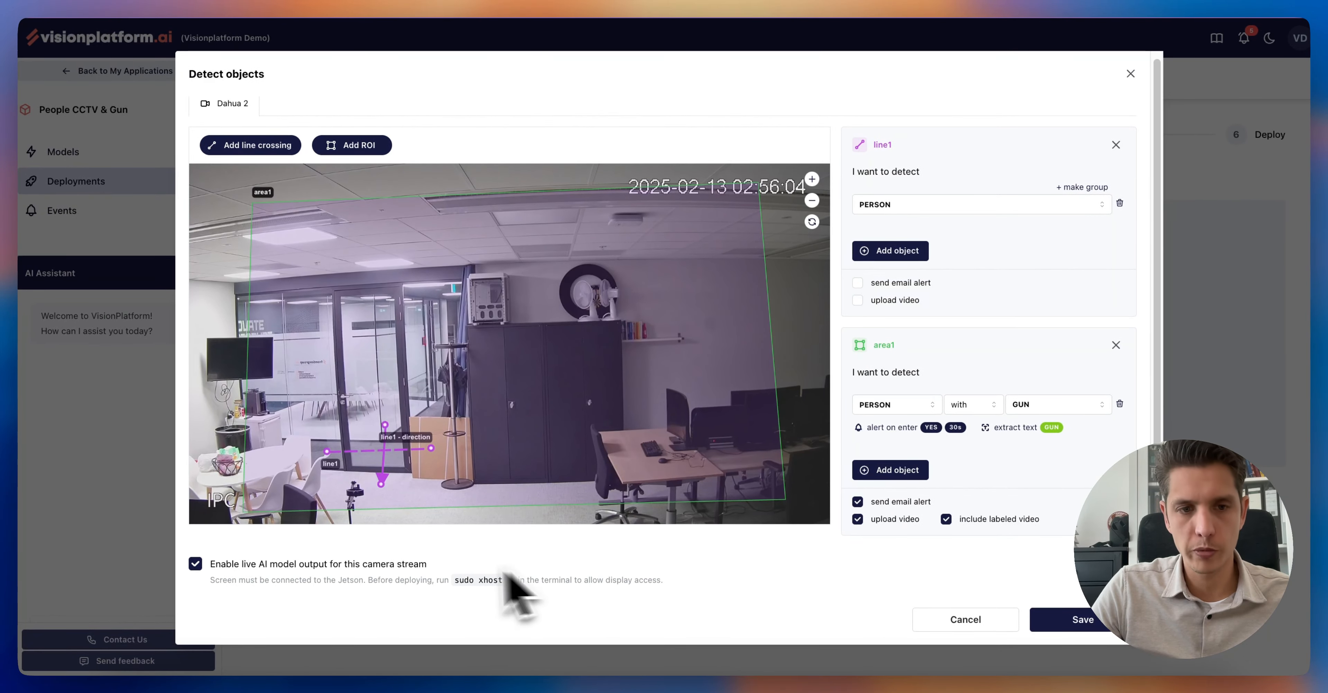
# Disable live AI model output for the Dahua 2 camera stream, save the detection rules and proceed to the integrations
pyautogui.click(195, 564)
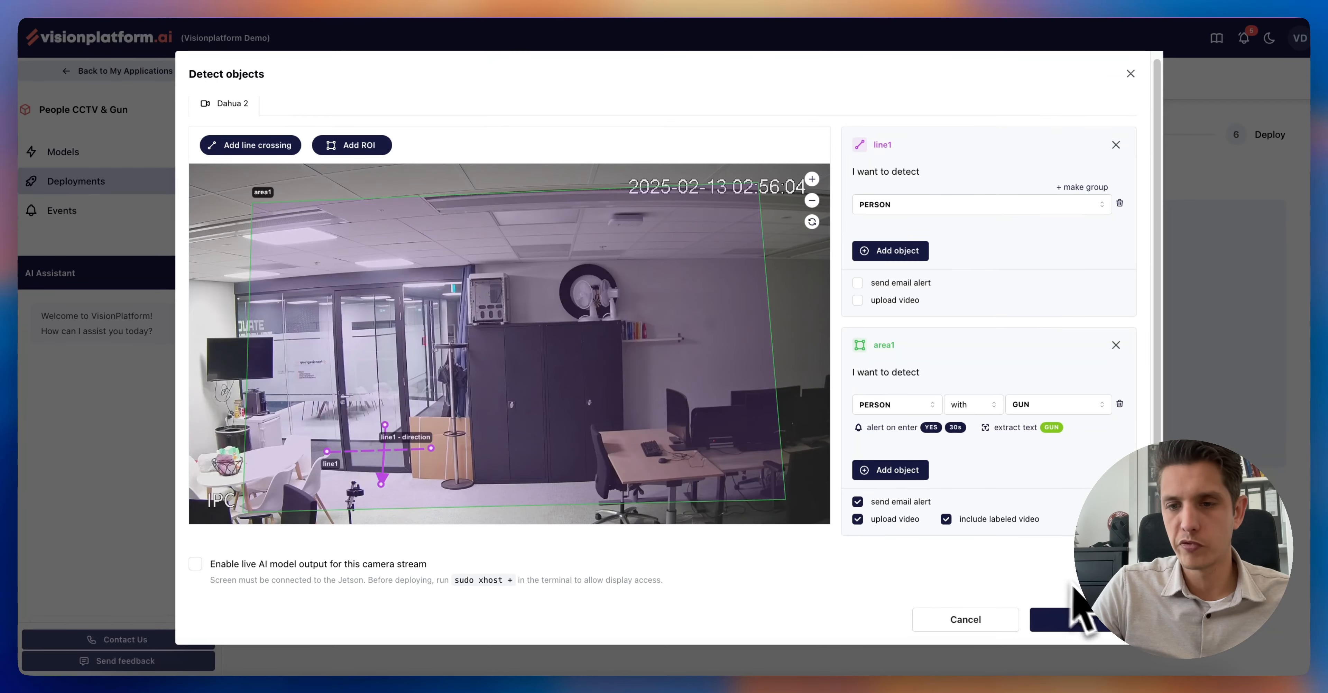
pyautogui.click(1084, 623)
pyautogui.click(889, 497)
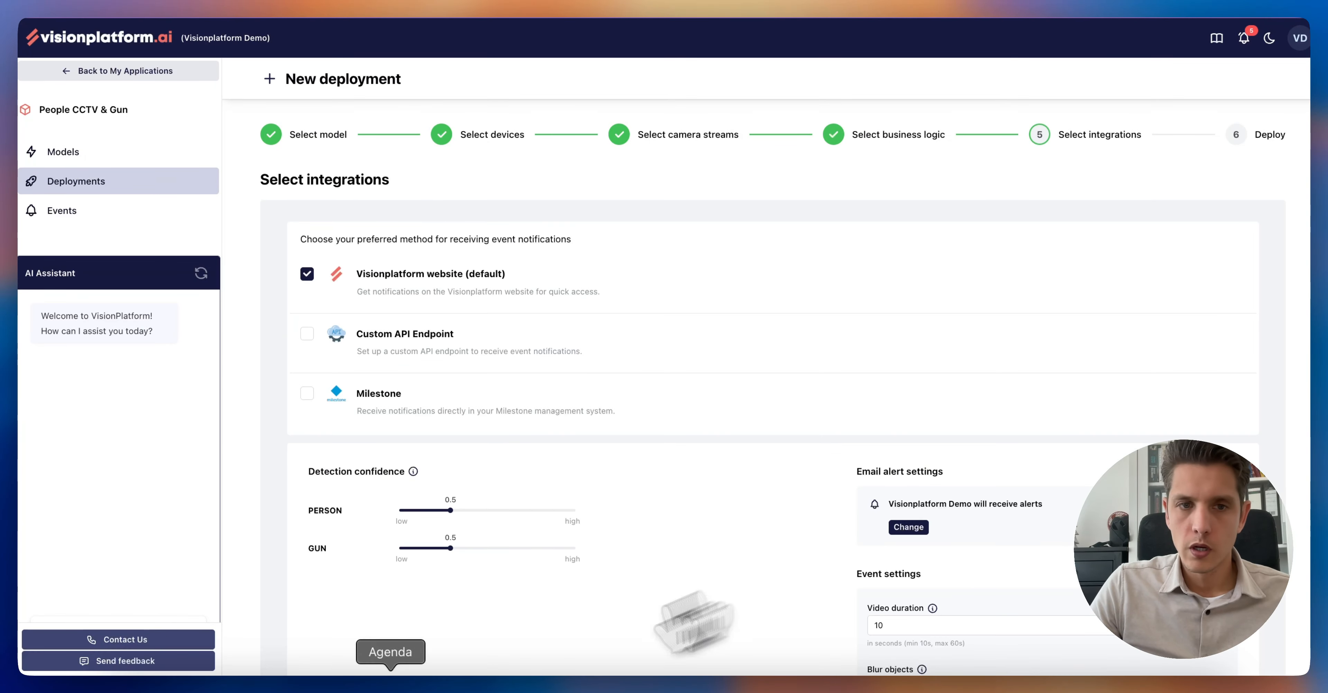
# Turn off Visionplatform website notifications, and try the Custom API Endpoint integration
pyautogui.scroll(-2, 722, 381)
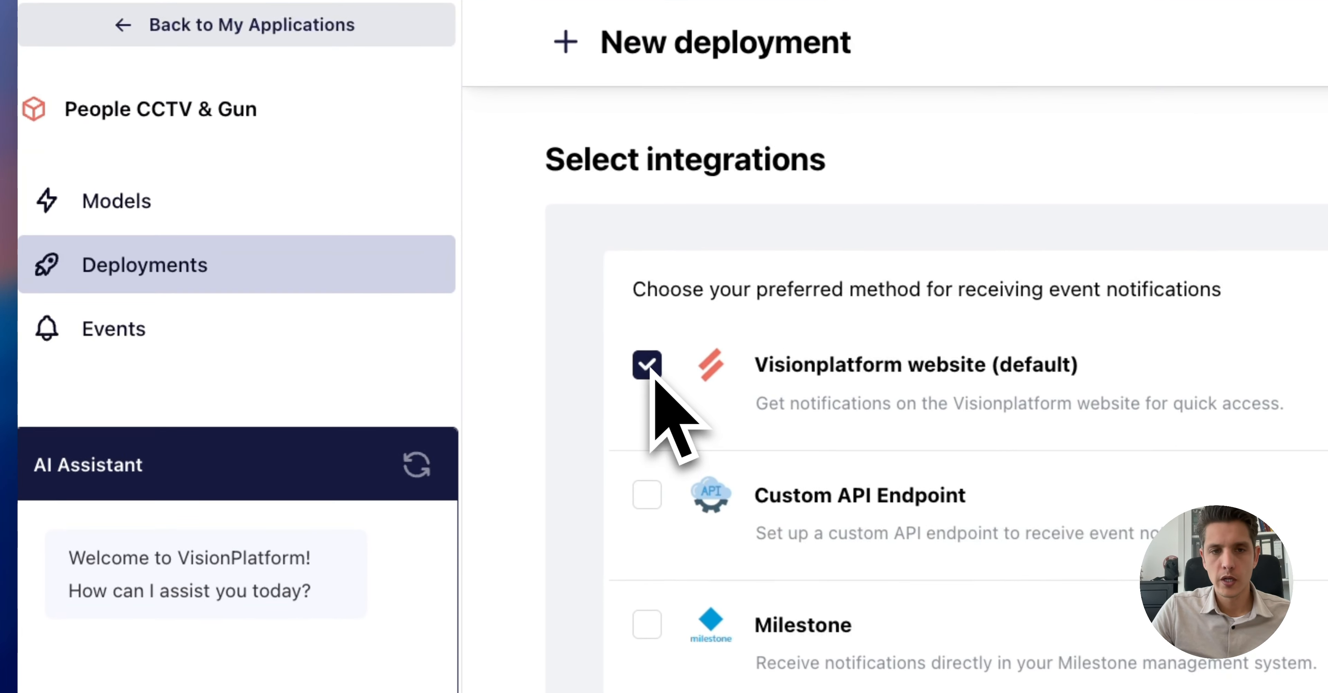
pyautogui.click(308, 231)
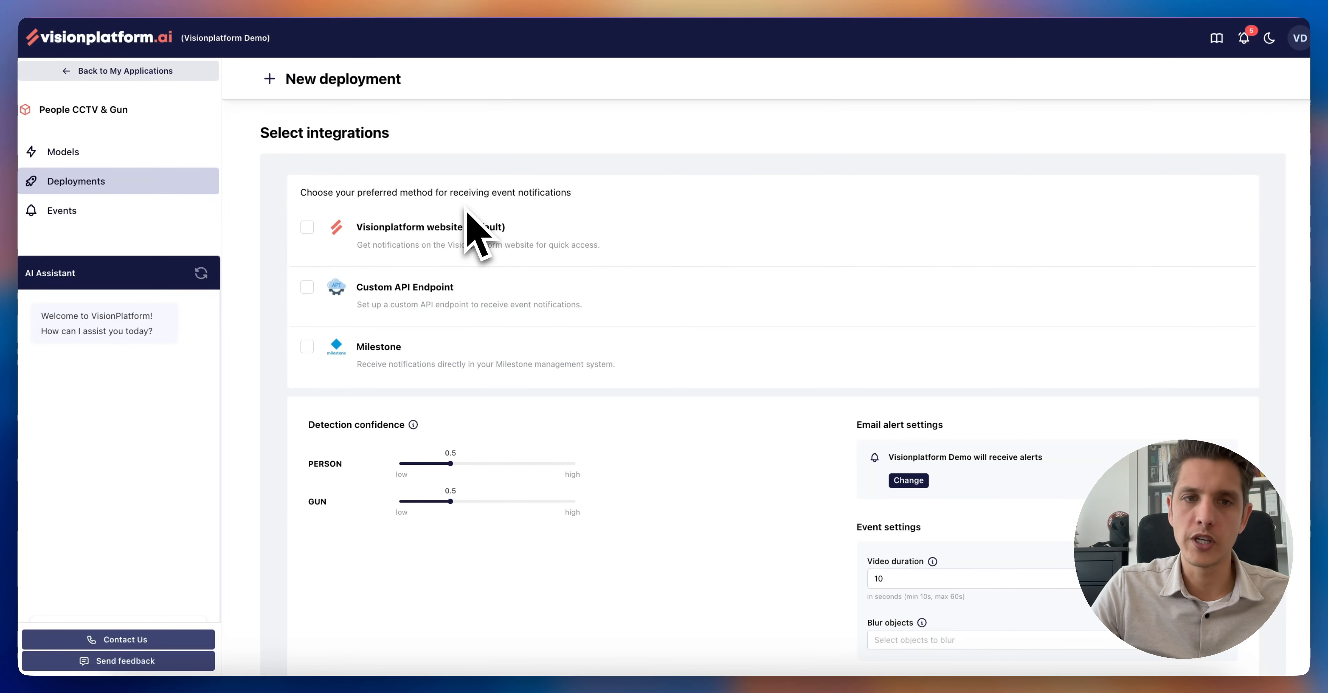
pyautogui.scroll(-2, 402, 278)
pyautogui.click(307, 214)
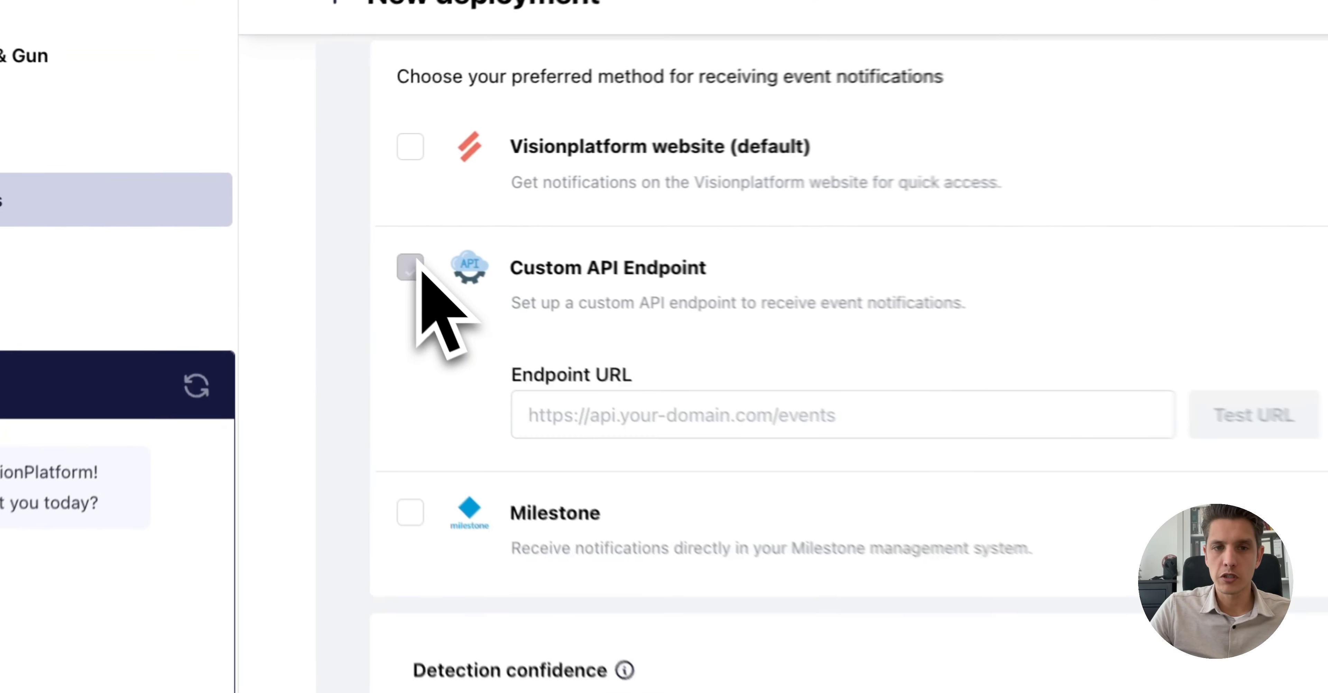
pyautogui.click(596, 418)
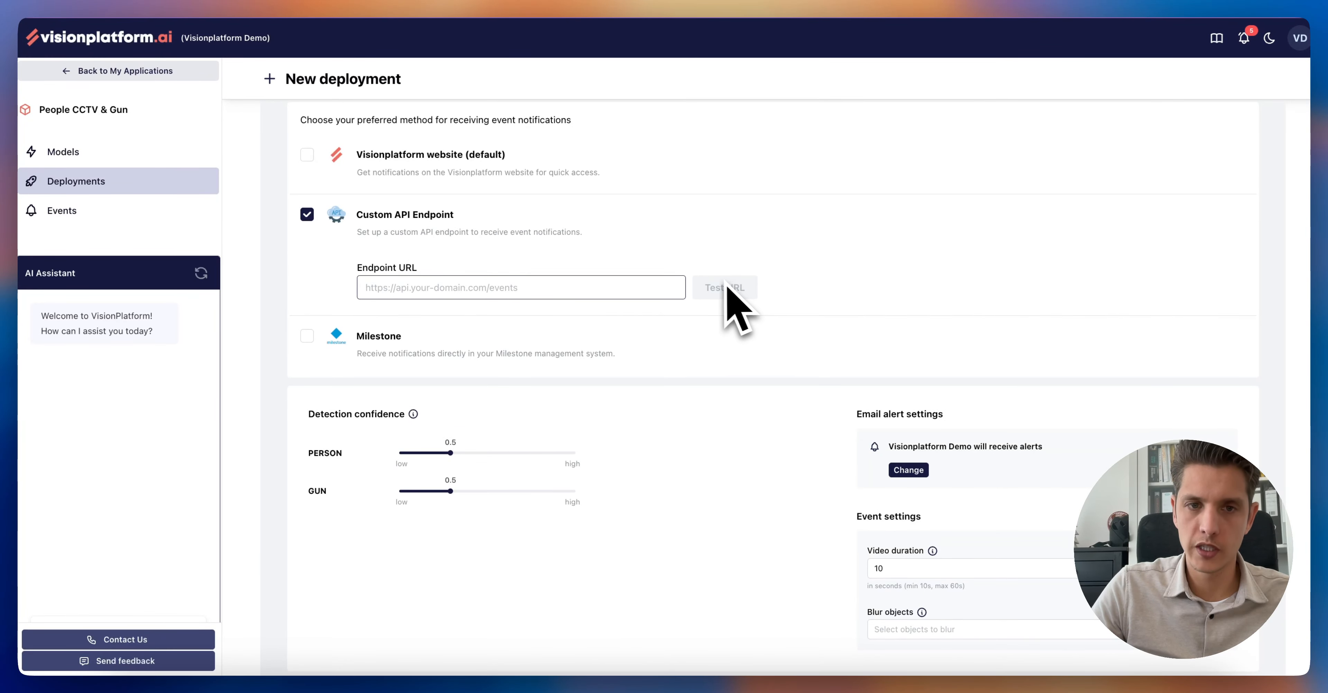
pyautogui.click(307, 215)
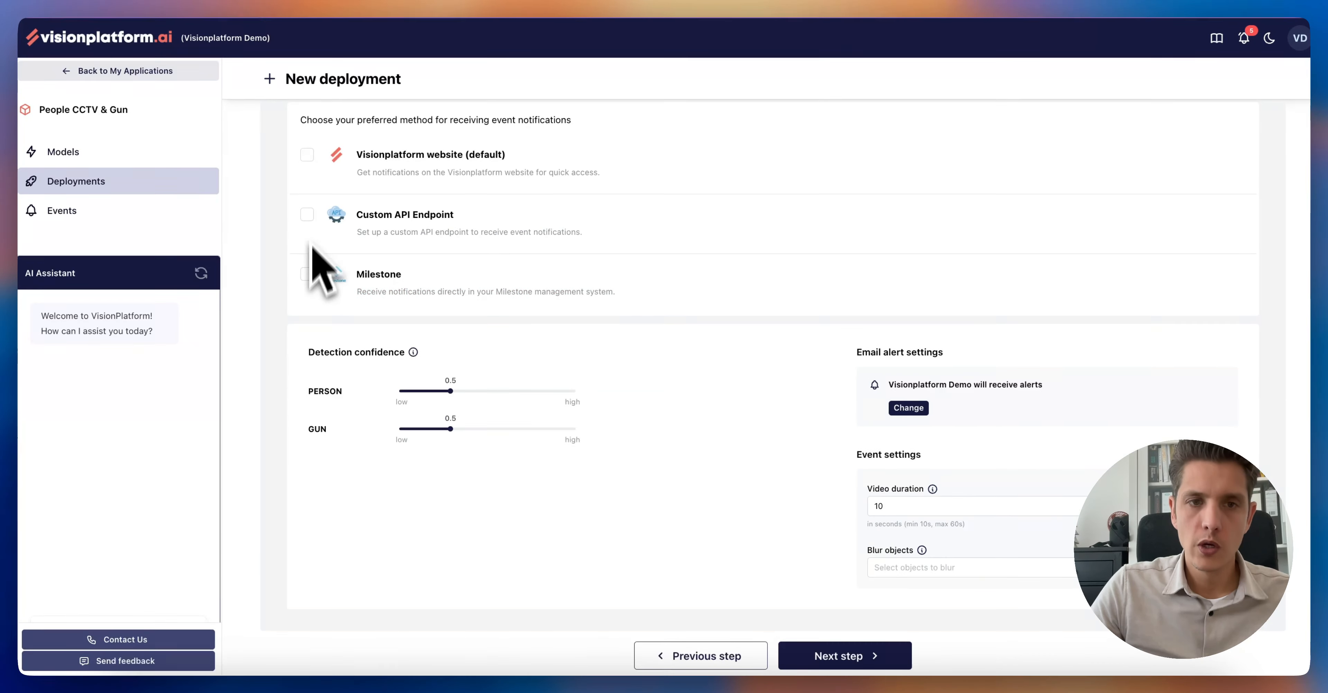
# Try the Milestone integration, and switch back to Visionplatform website notifications
pyautogui.click(307, 274)
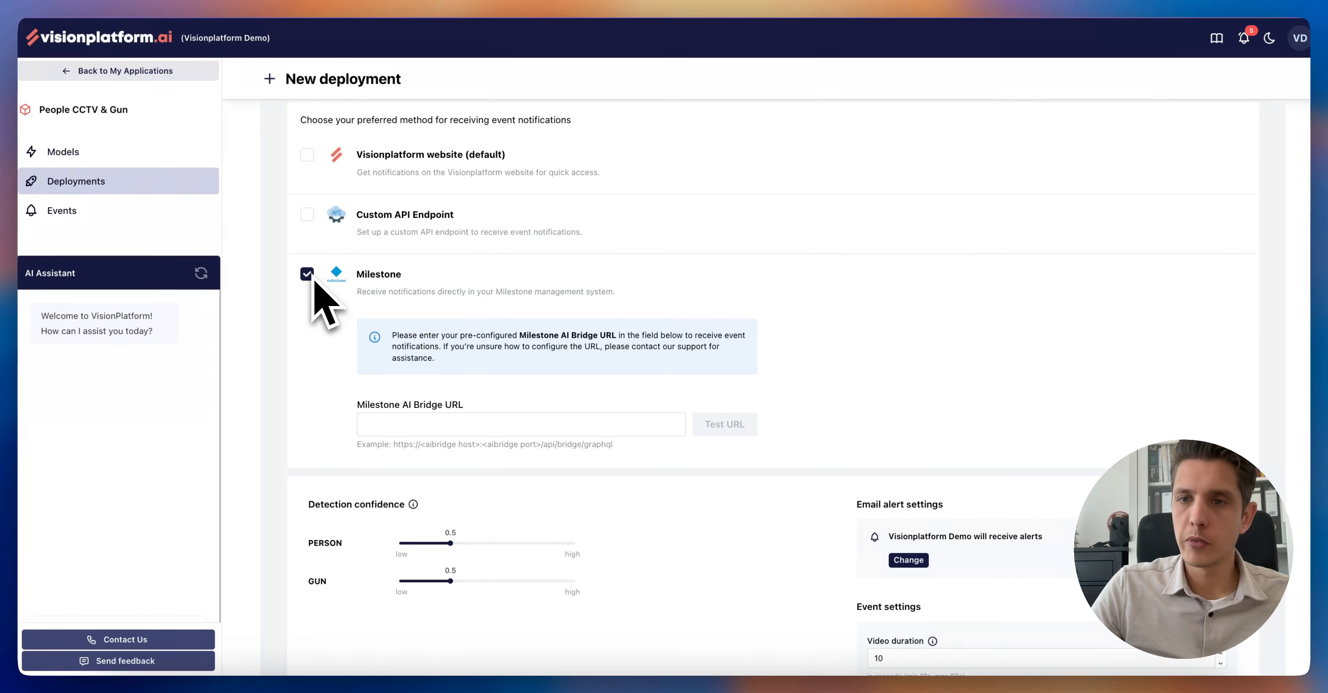
pyautogui.click(439, 422)
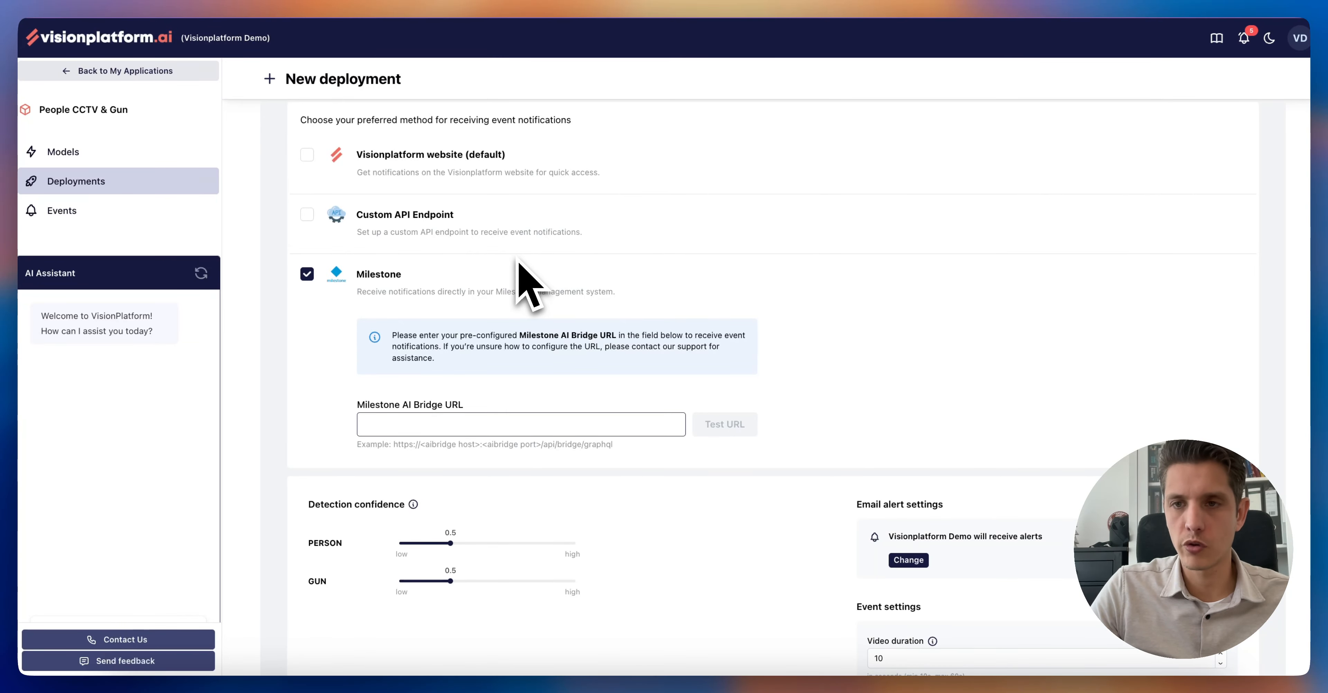
pyautogui.scroll(1, 454, 312)
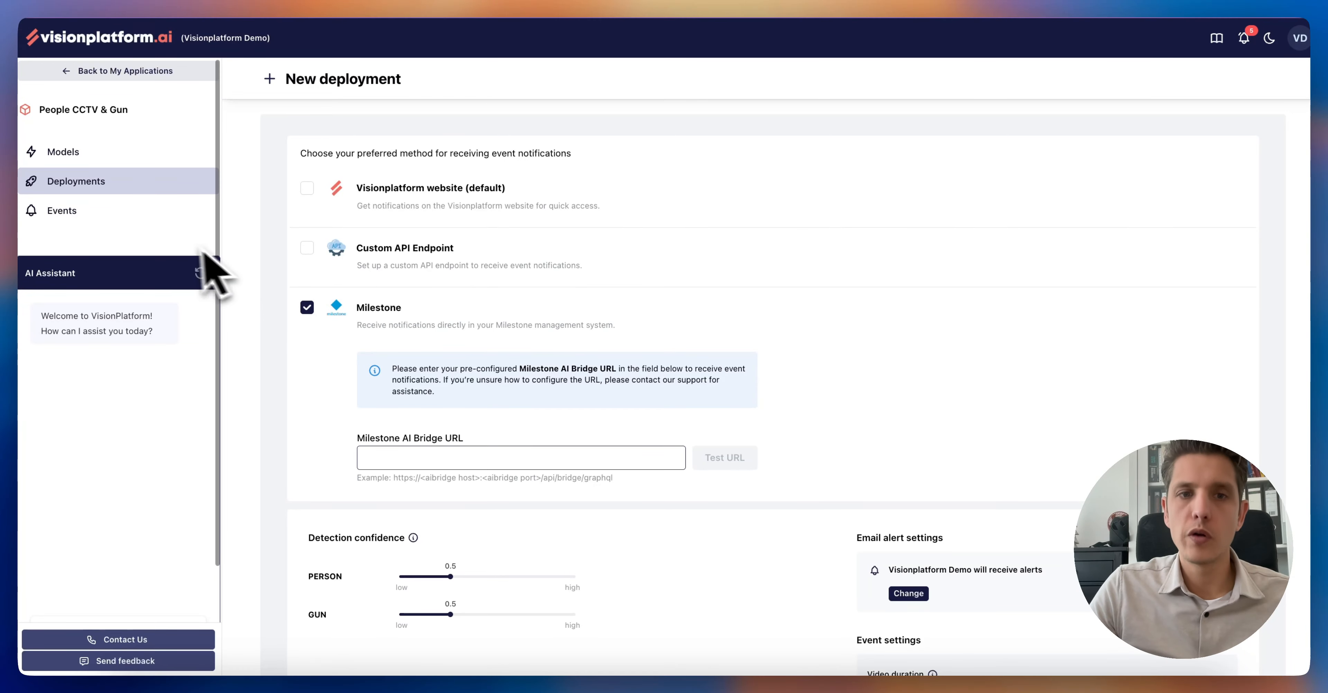
pyautogui.click(307, 307)
pyautogui.scroll(-1, 498, 373)
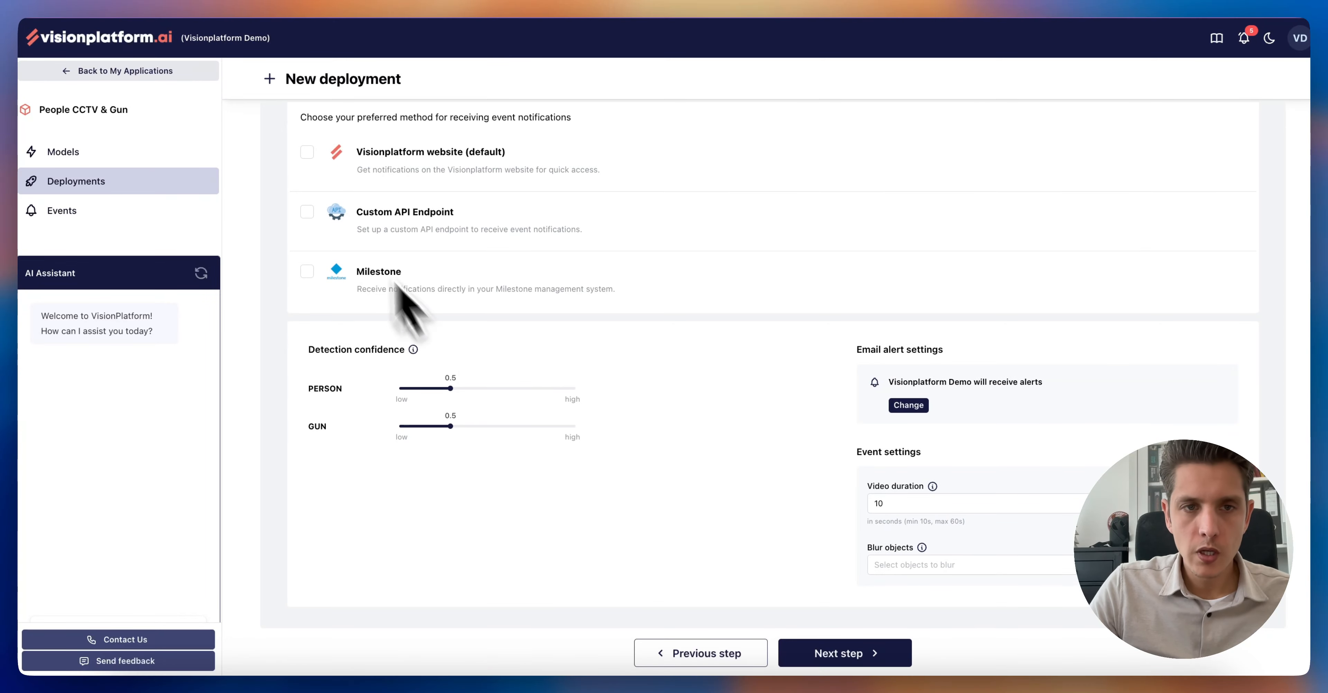
pyautogui.click(307, 151)
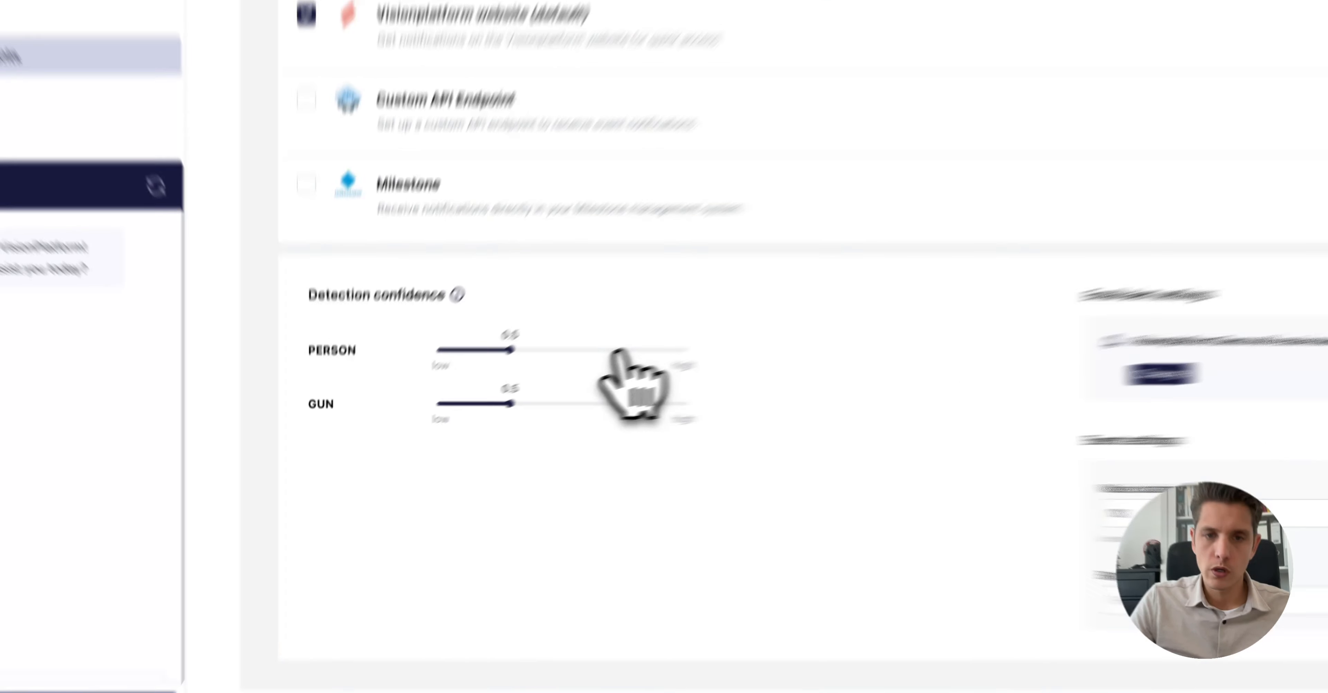
# Set the detection confidence for PERSON to 0.8
pyautogui.click(525, 389)
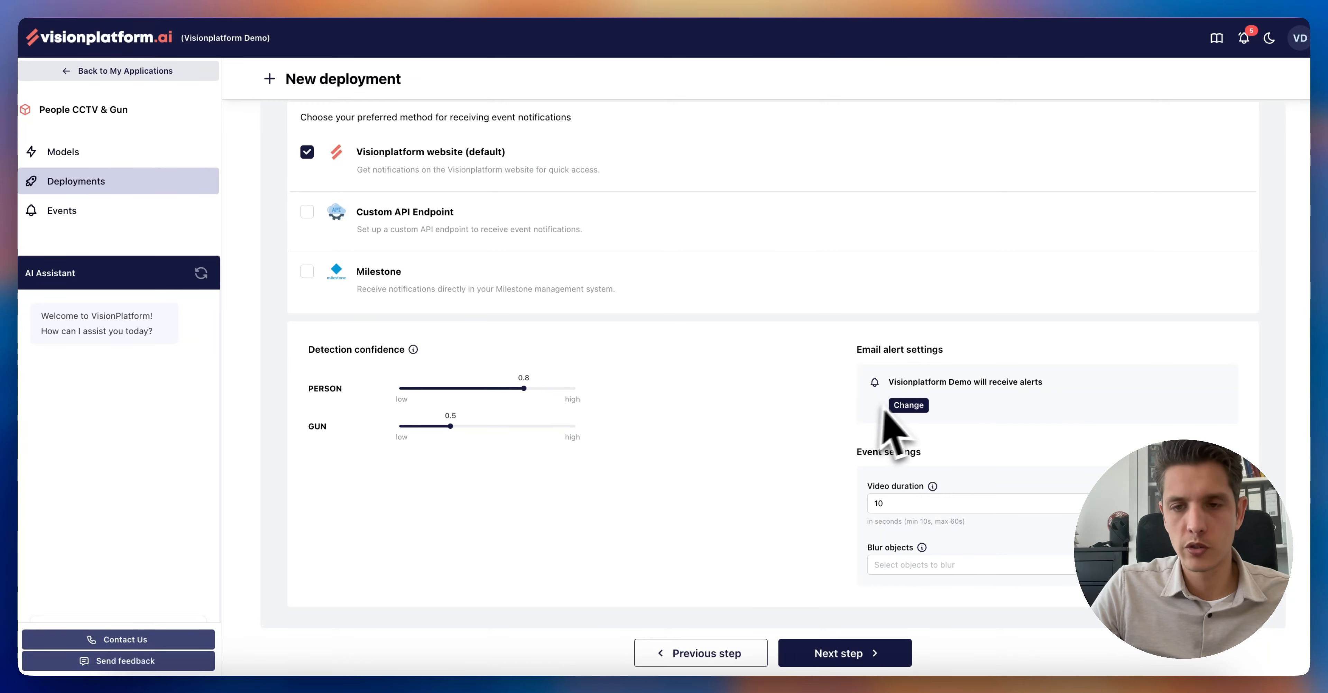
# Try an event video duration of 60 seconds, and set it back to 10 seconds
pyautogui.click(920, 504)
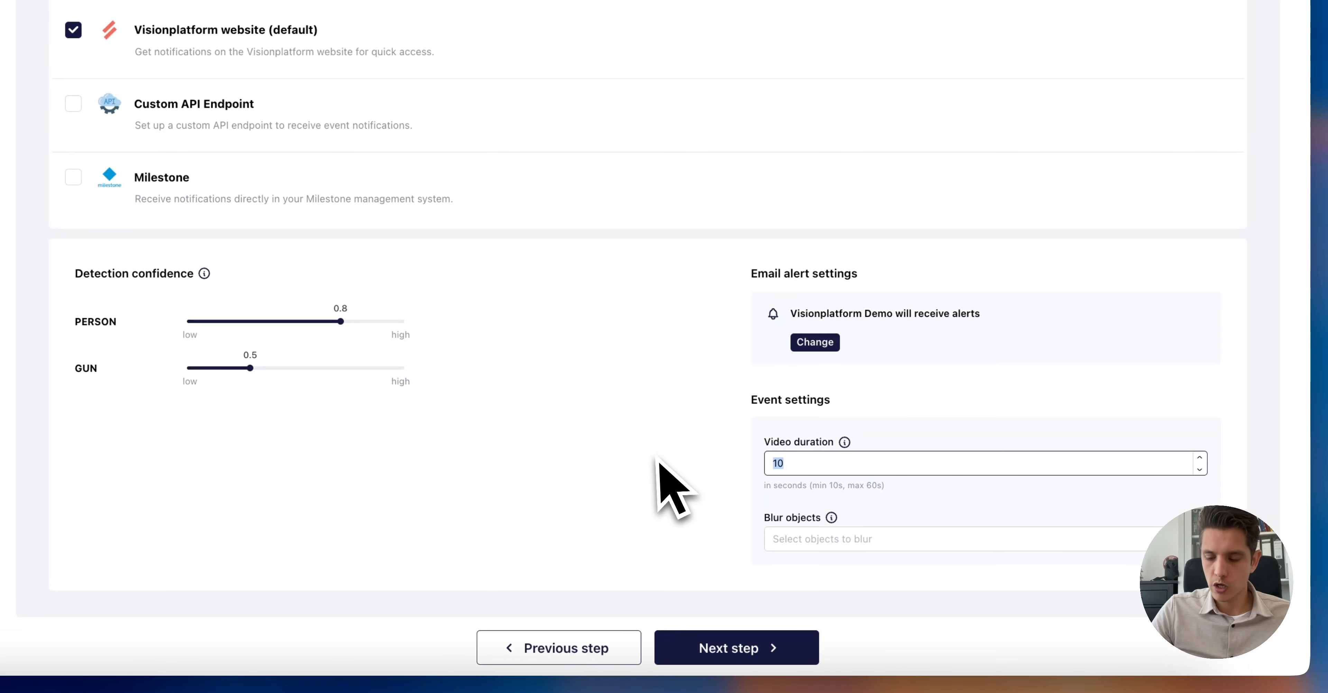
pyautogui.press('BackSpace')
pyautogui.press('BackSpace')
pyautogui.write('60')
pyautogui.doubleClick(839, 462)
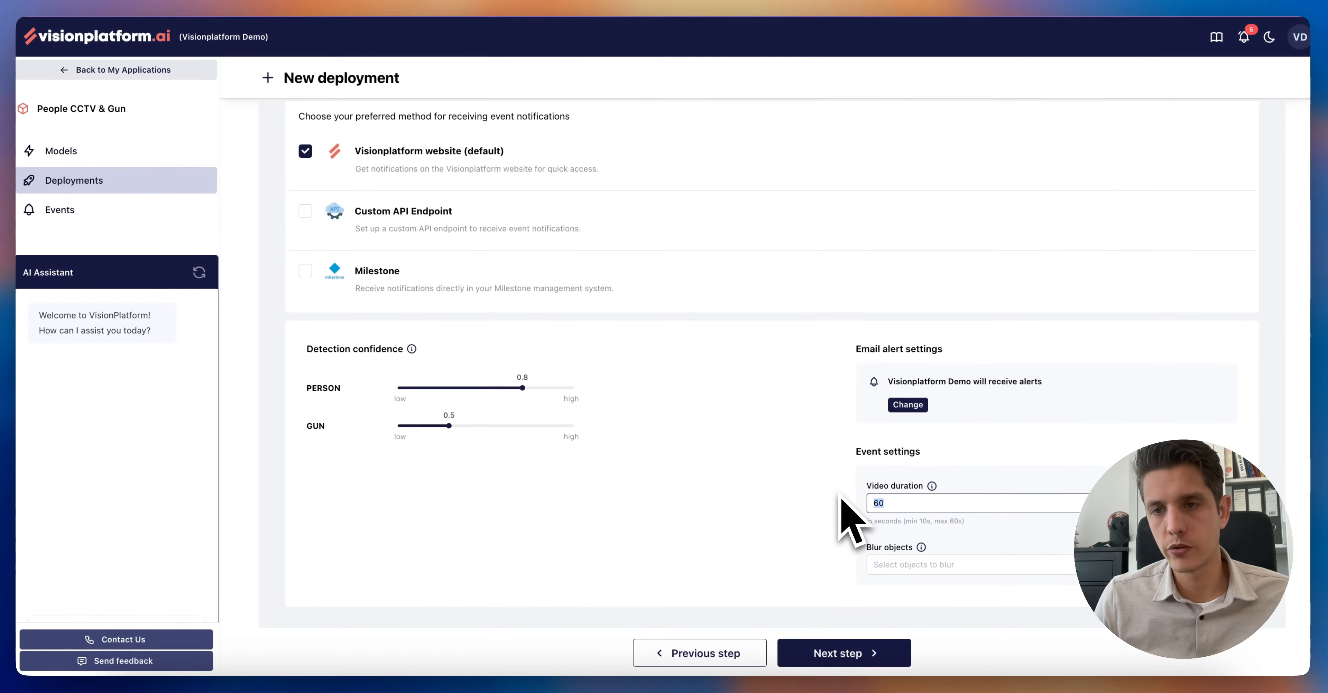
pyautogui.write('10')
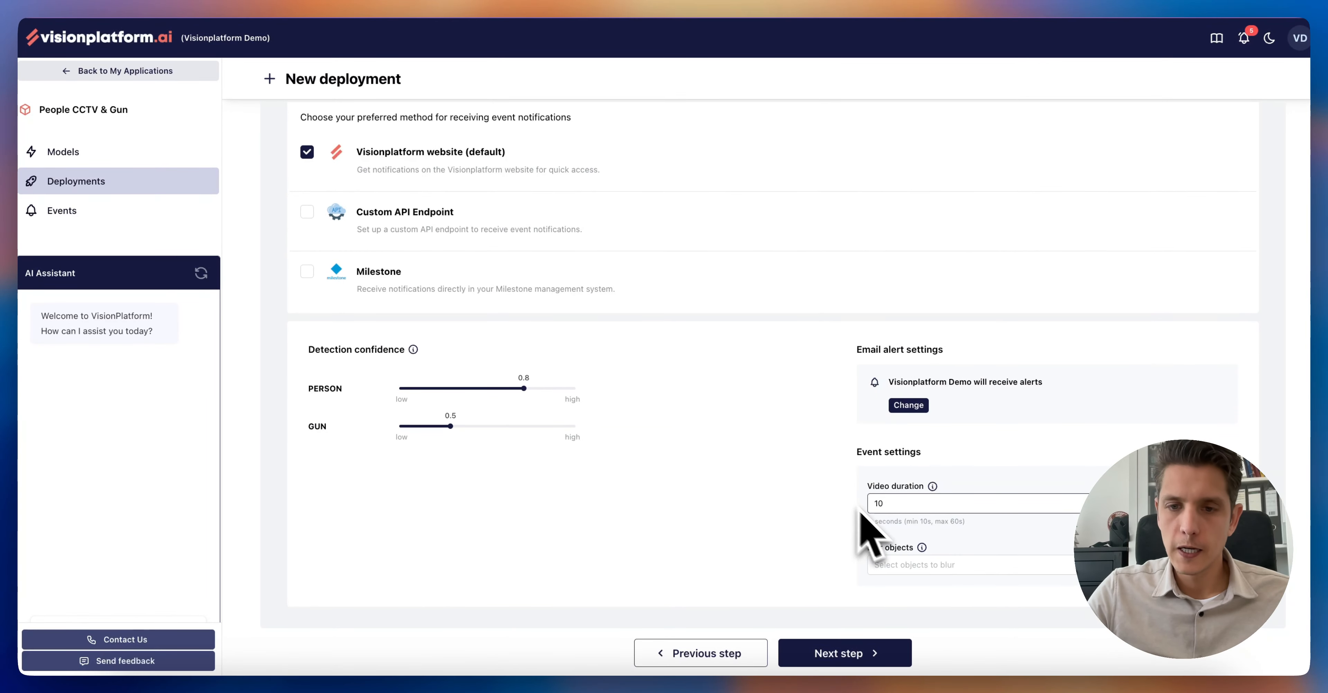
# Blur faces and license plates in the event settings
pyautogui.click(898, 563)
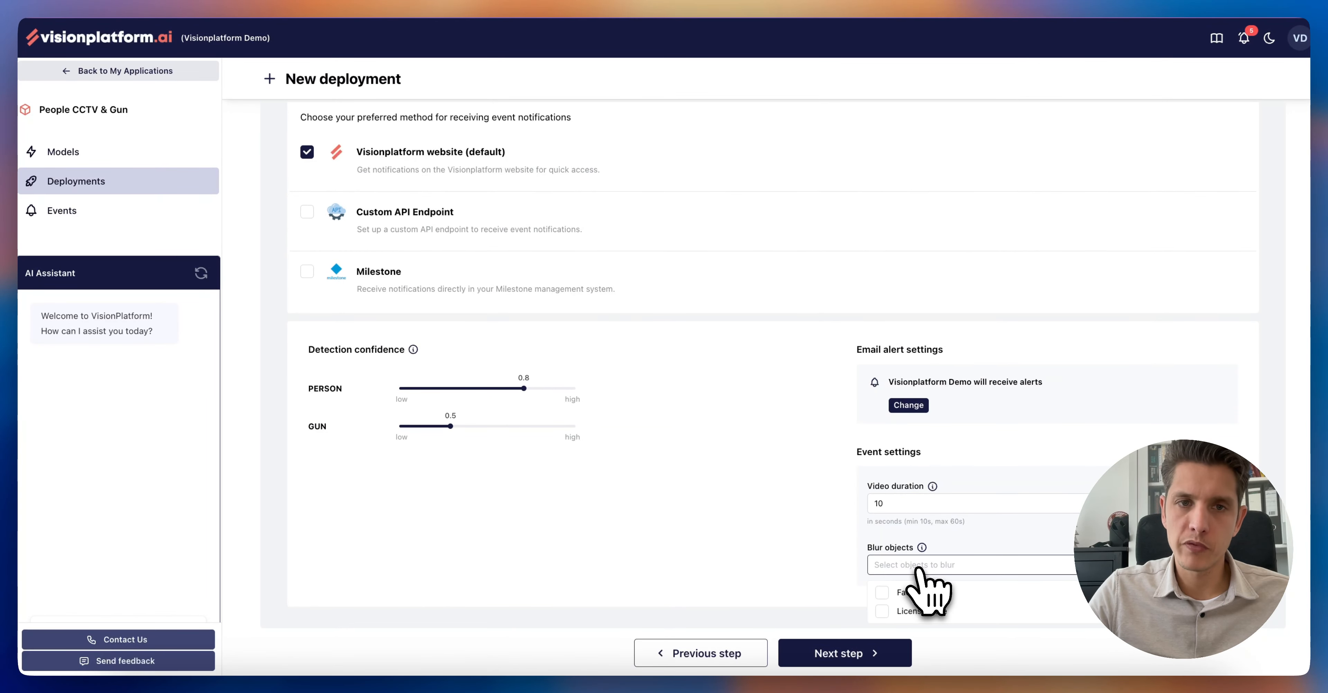
pyautogui.click(905, 593)
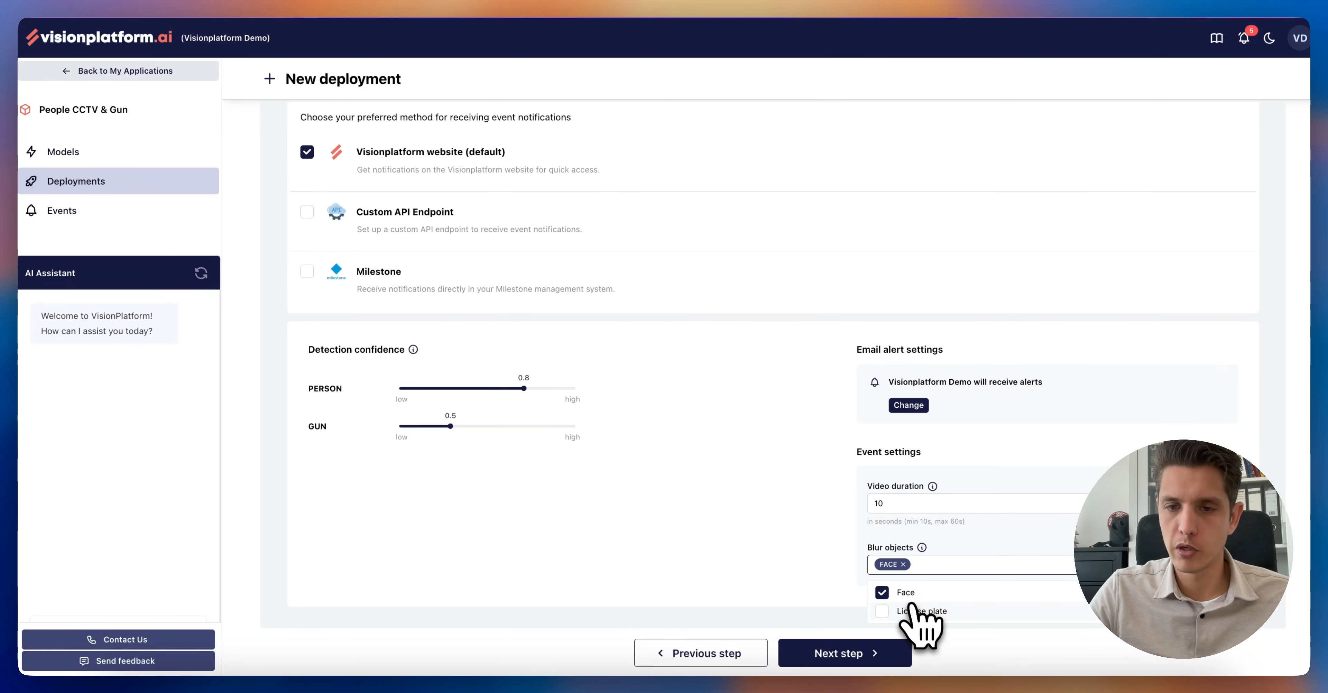
pyautogui.click(907, 611)
pyautogui.click(758, 522)
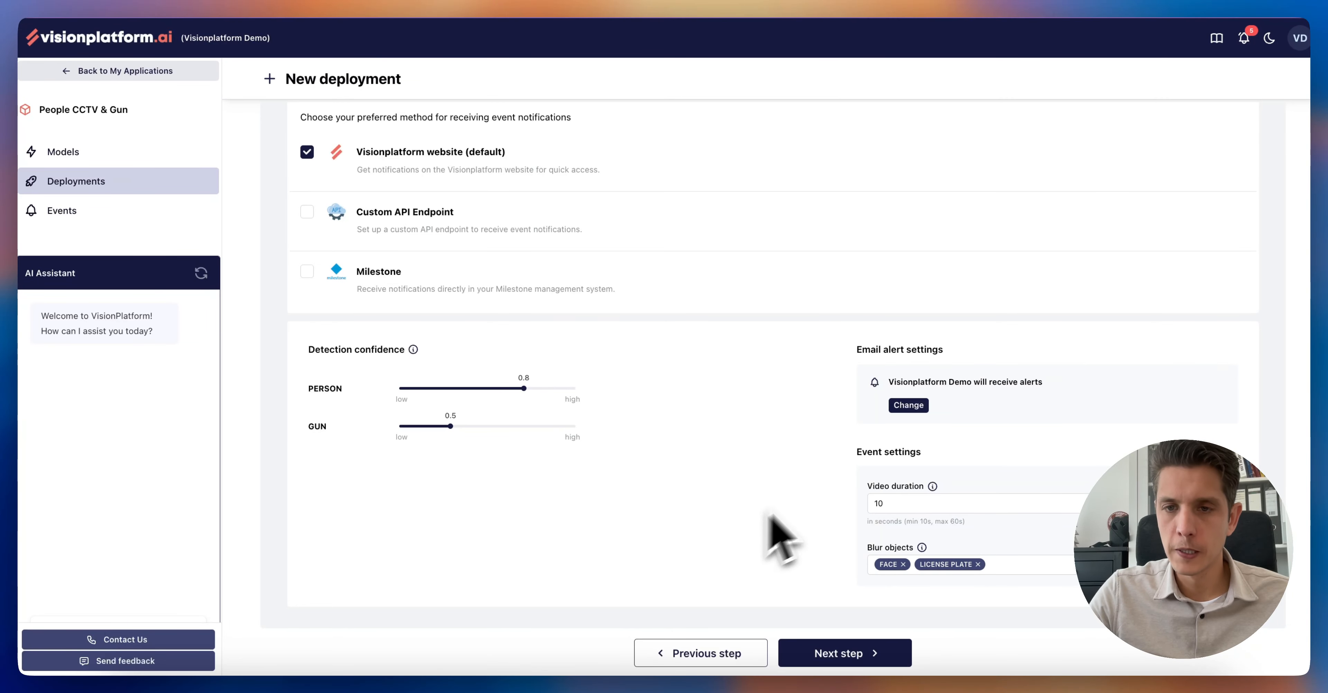
# Add a custom email alert schedule from 00:00 to 23:59, Monday through Saturday, and save the email alert settings
pyautogui.click(908, 405)
pyautogui.click(900, 342)
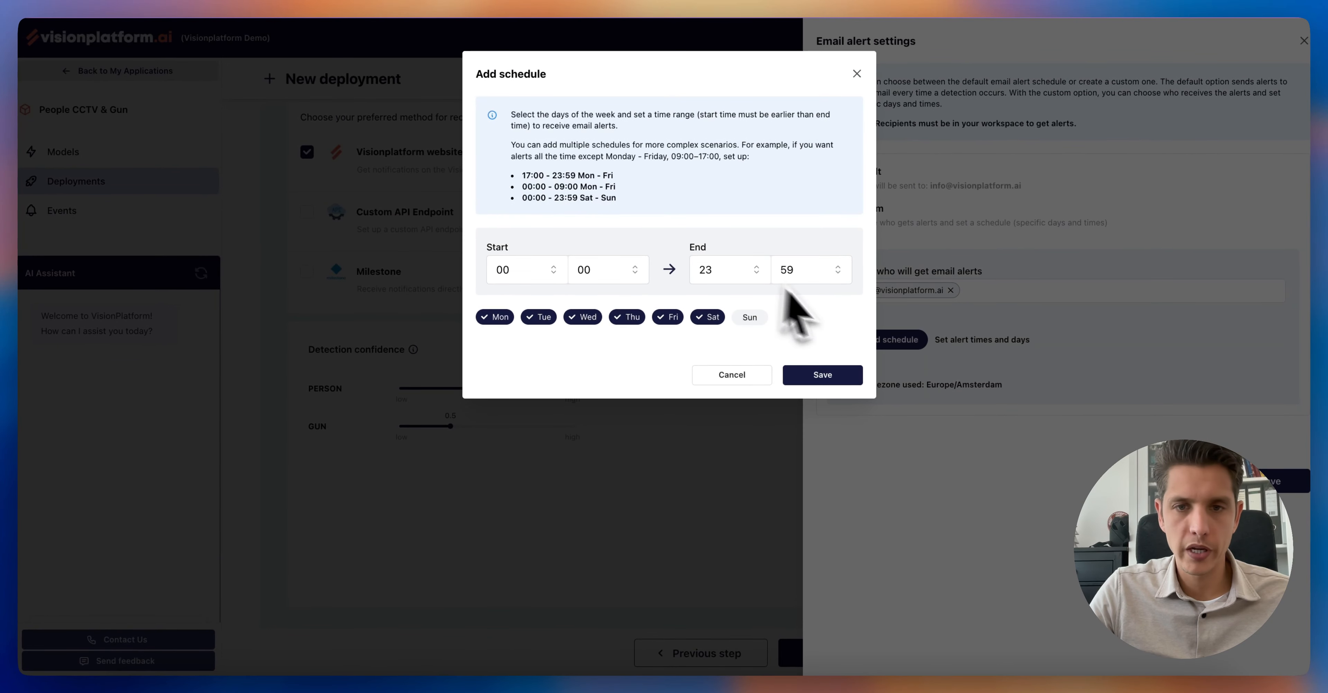
pyautogui.click(820, 380)
pyautogui.click(1296, 518)
# Finish the integrations stage and deploy the V6 weapon model to the office jetson
pyautogui.click(833, 653)
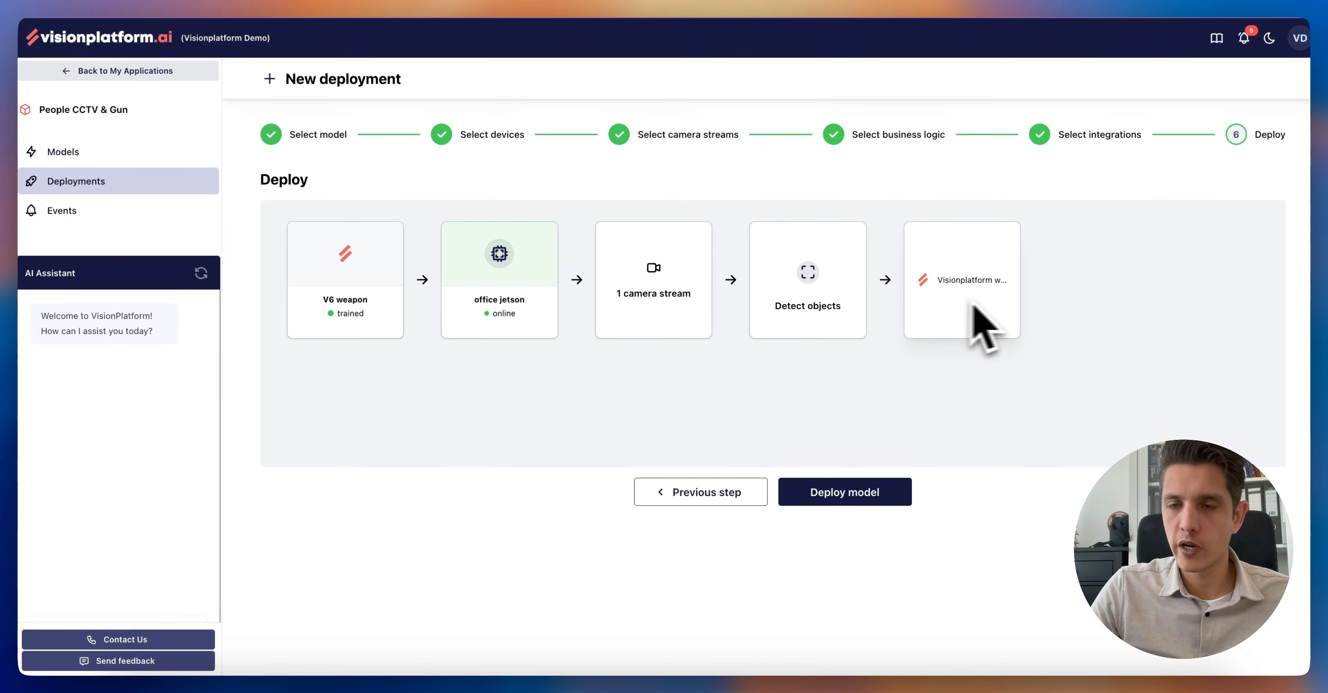
pyautogui.click(876, 496)
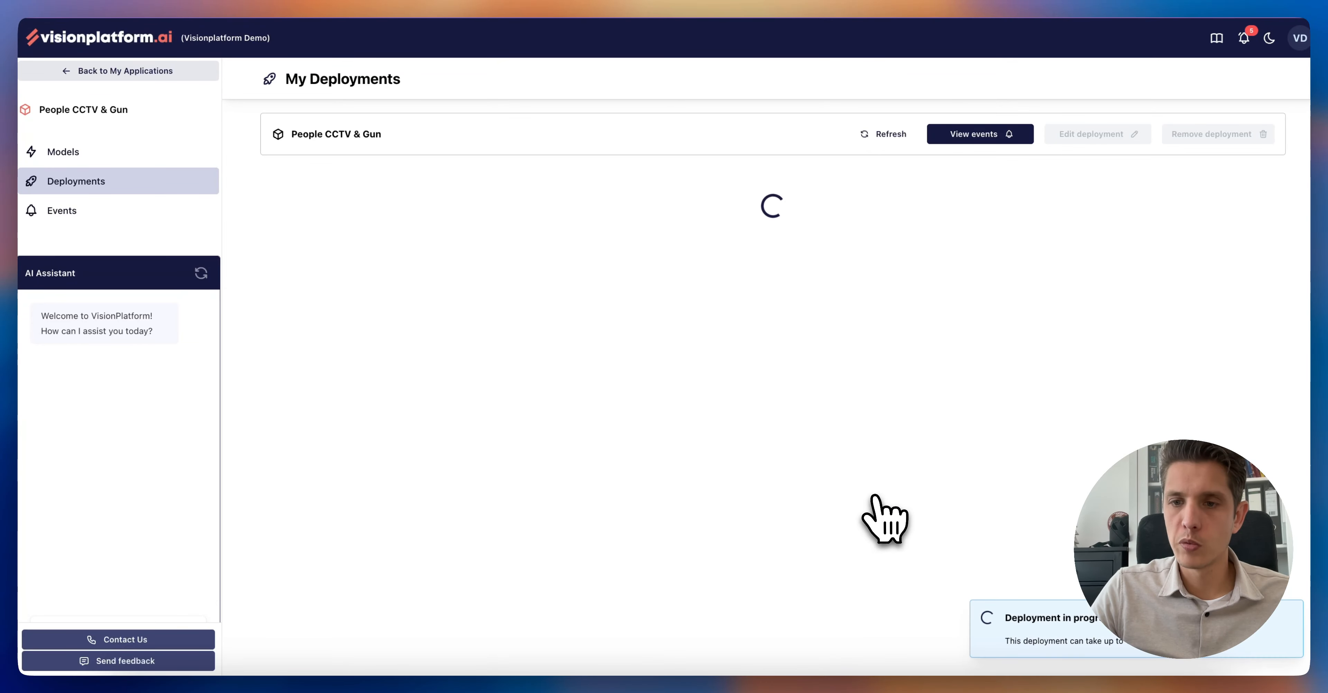